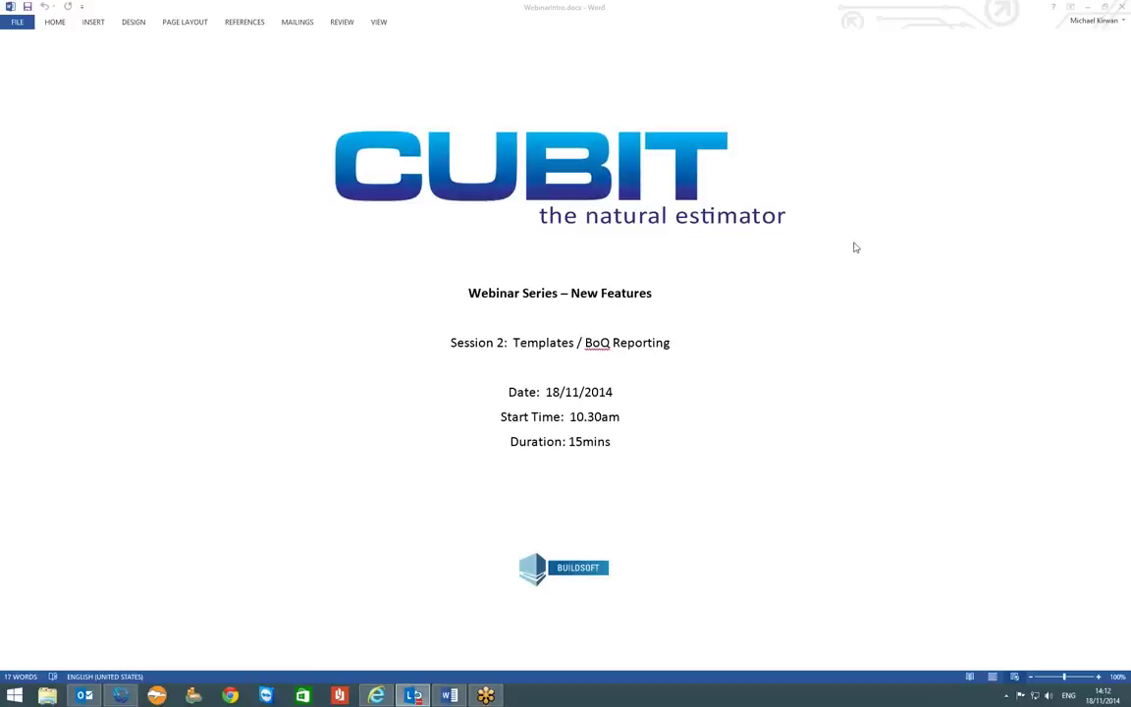
- Switch to Cubit Pro's Job Manager and view the details of the Buildsoft Demohouse and WALSHS HOUSE template jobs
key("alt+Tab")
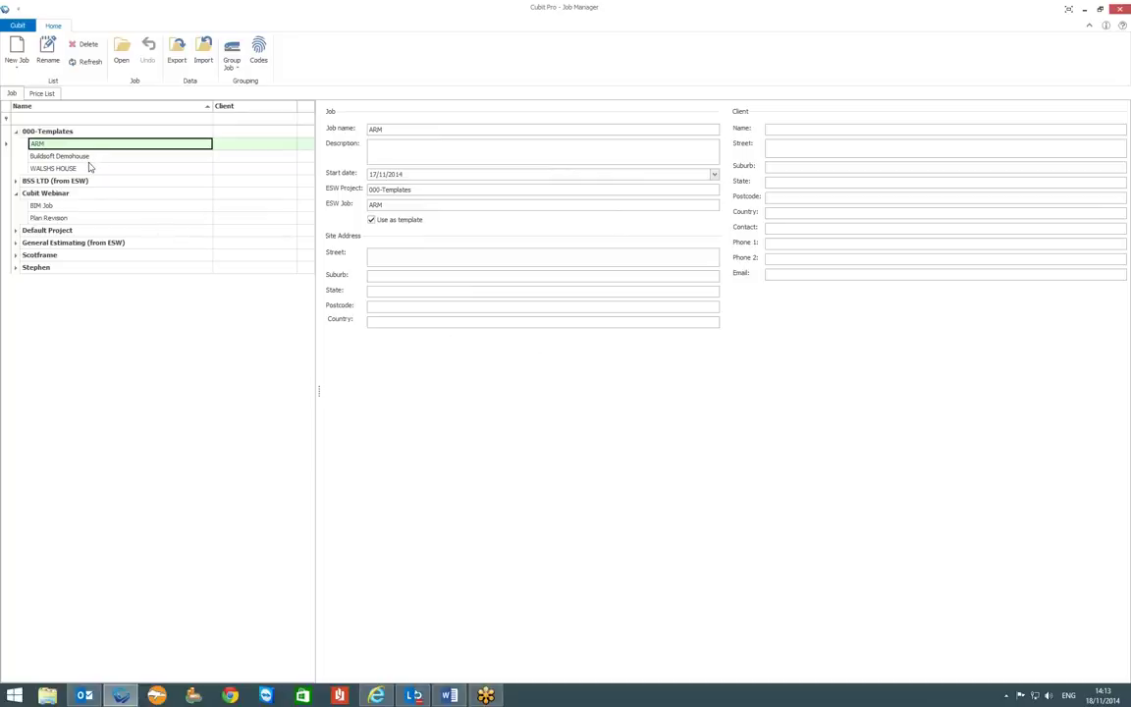
left_click(85, 156)
left_click(84, 168)
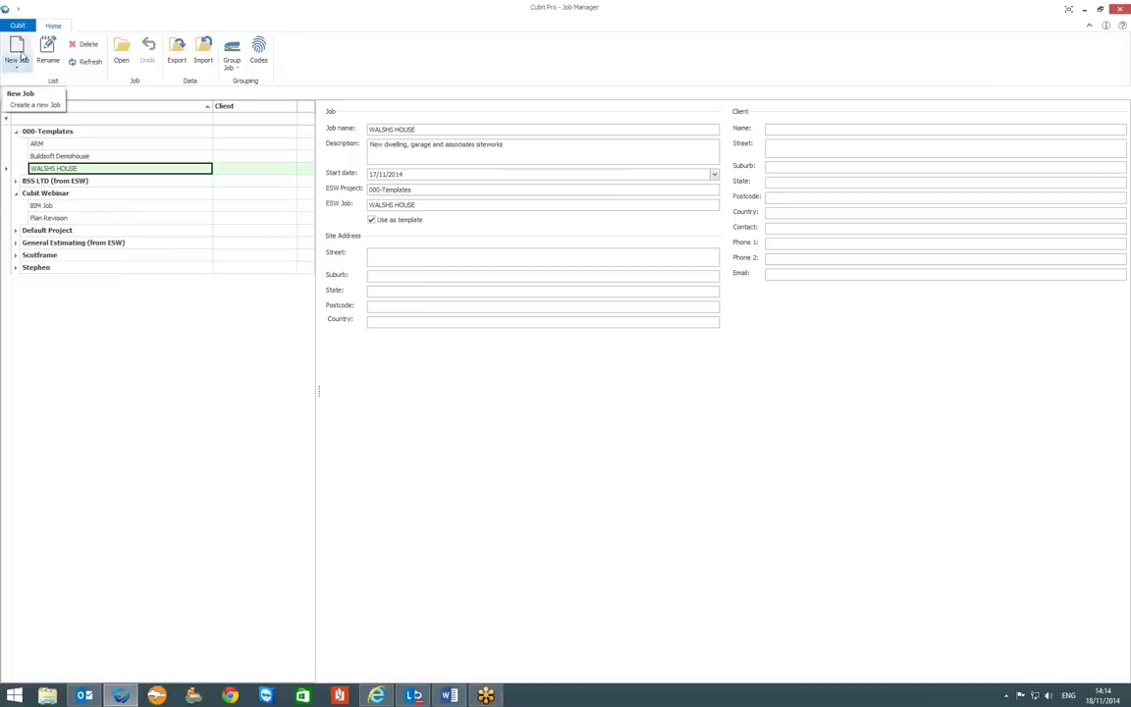
- Create a job named Template Job Sample in the Cubit Webinar group, based on the Buildsoft Demohouse template
left_click(44, 192)
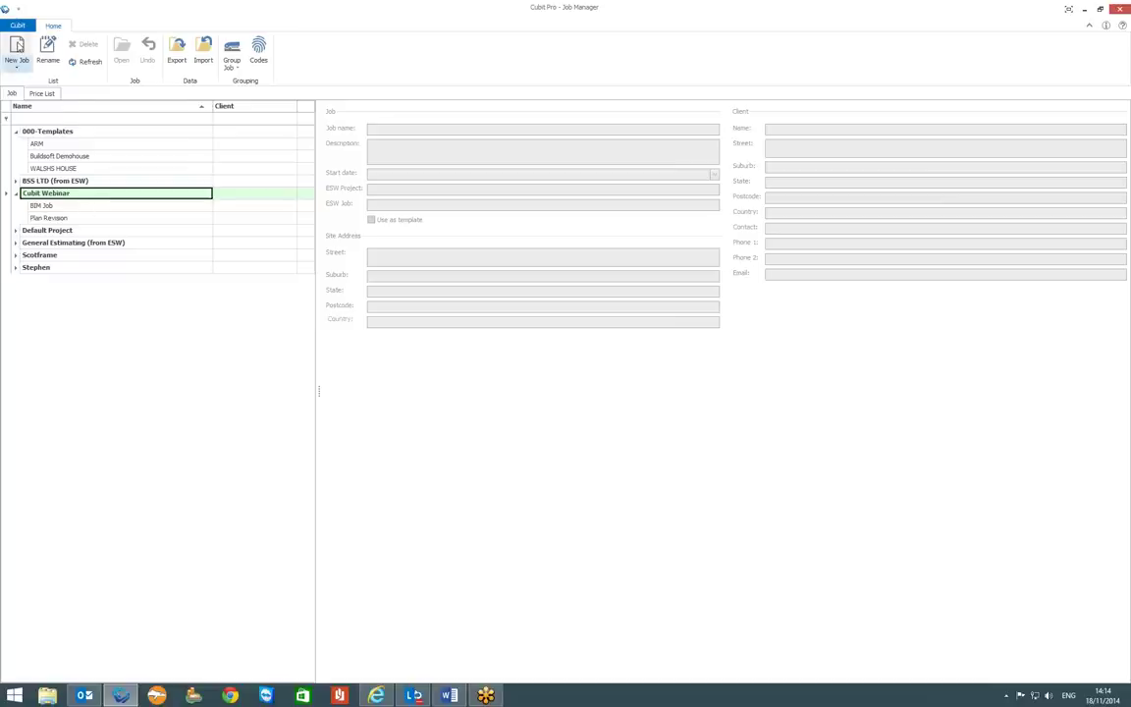
left_click(16, 50)
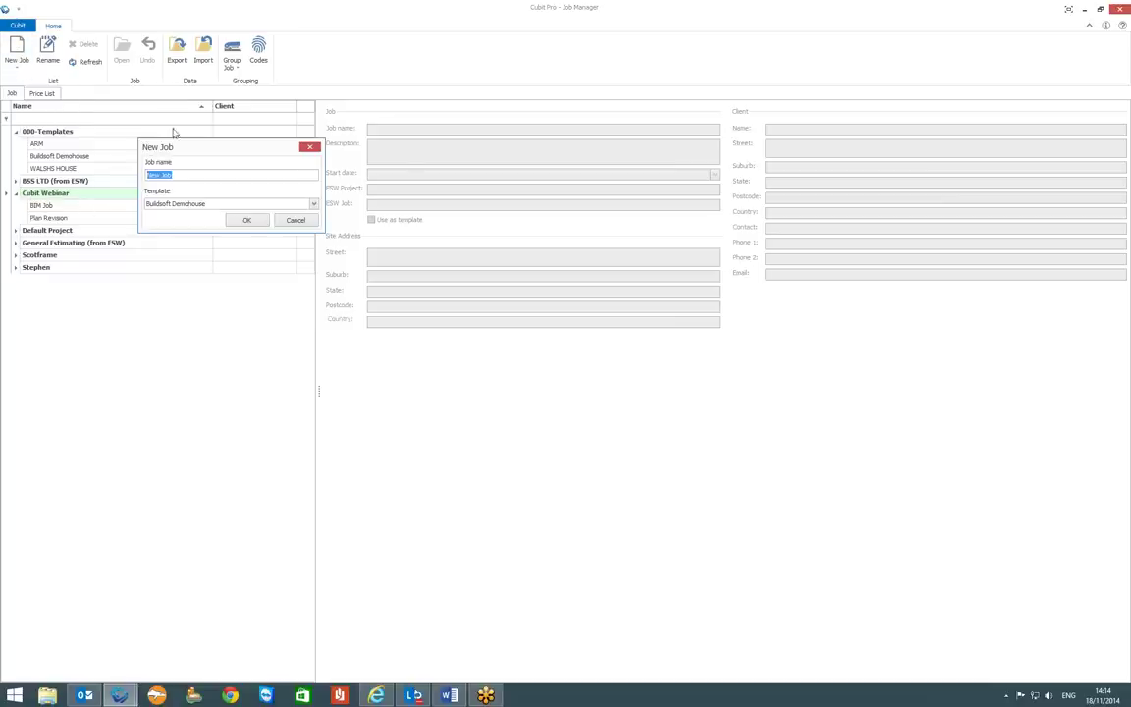
left_click_drag(205, 156, 380, 191)
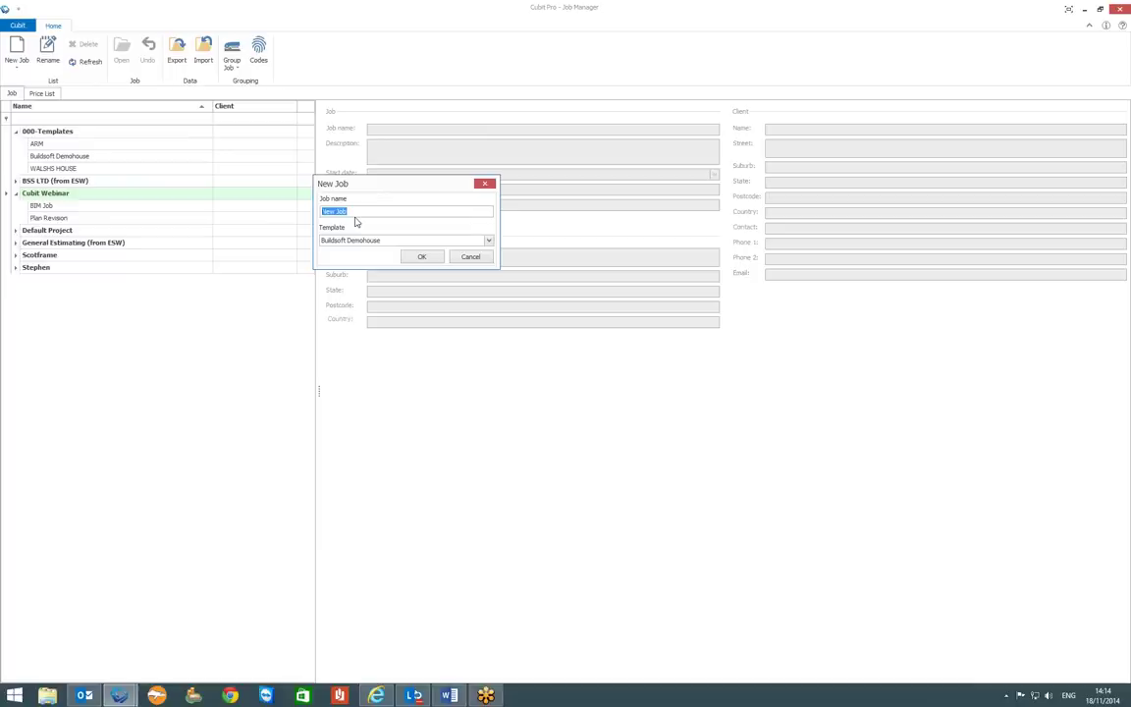
type("Template Job Sample")
left_click(488, 239)
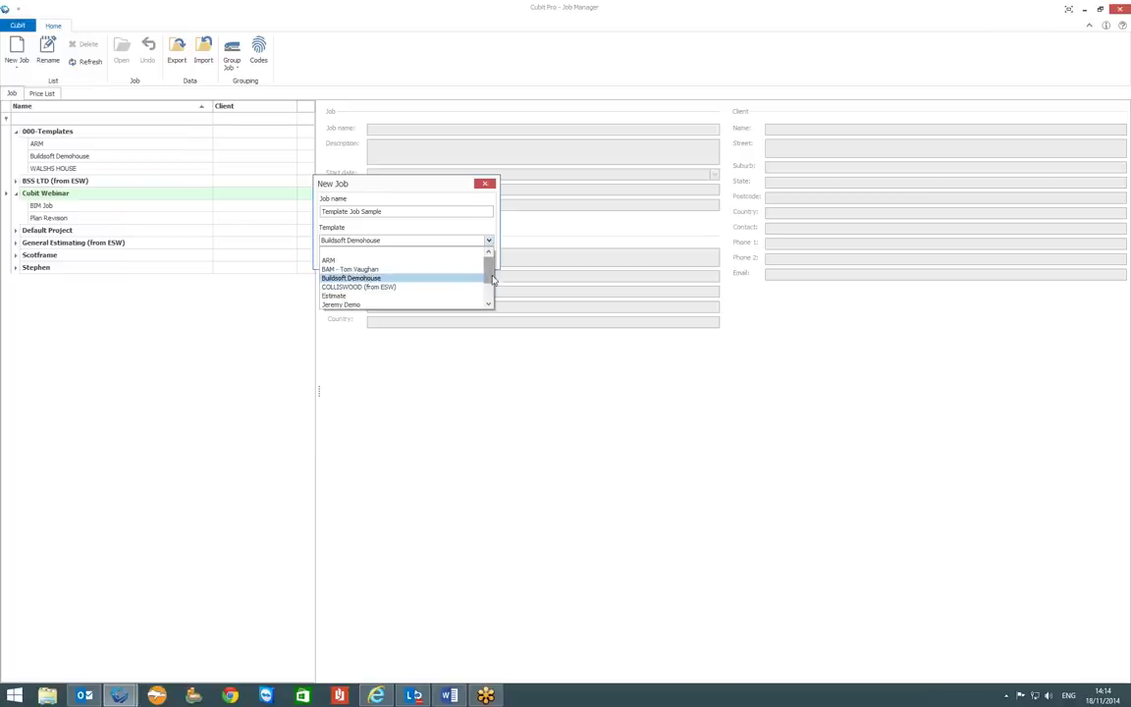
mouse_move(493, 279)
left_mouse_down()
mouse_move(490, 301)
mouse_move(488, 268)
left_mouse_up()
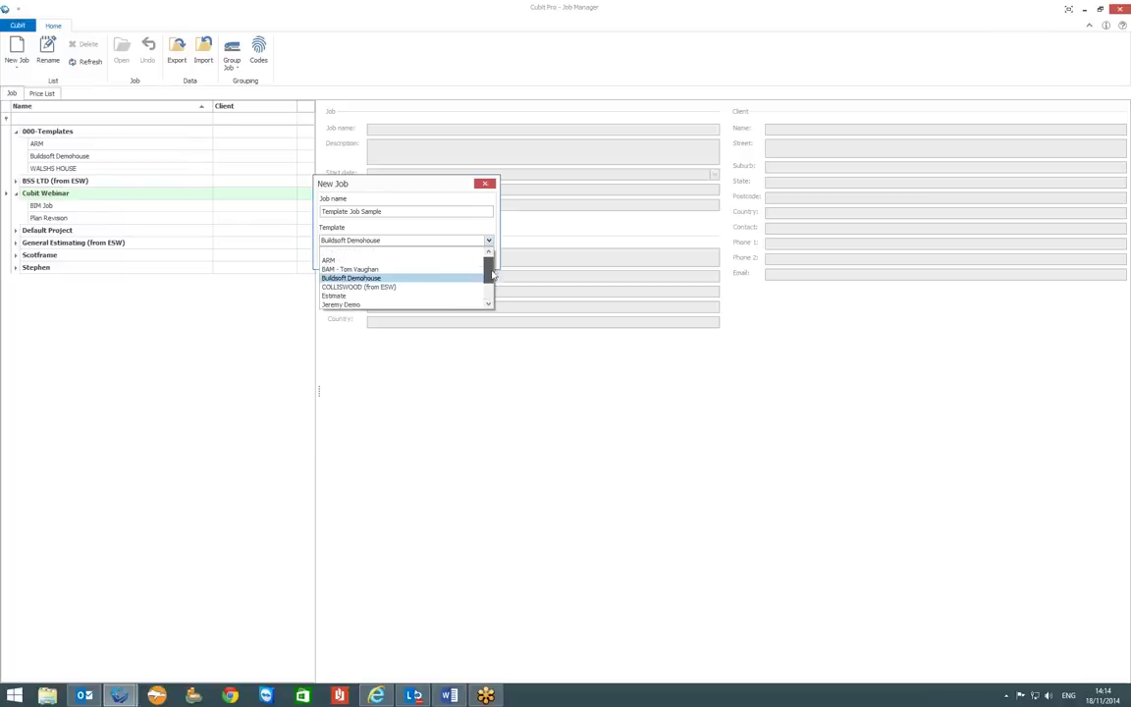
left_click(346, 260)
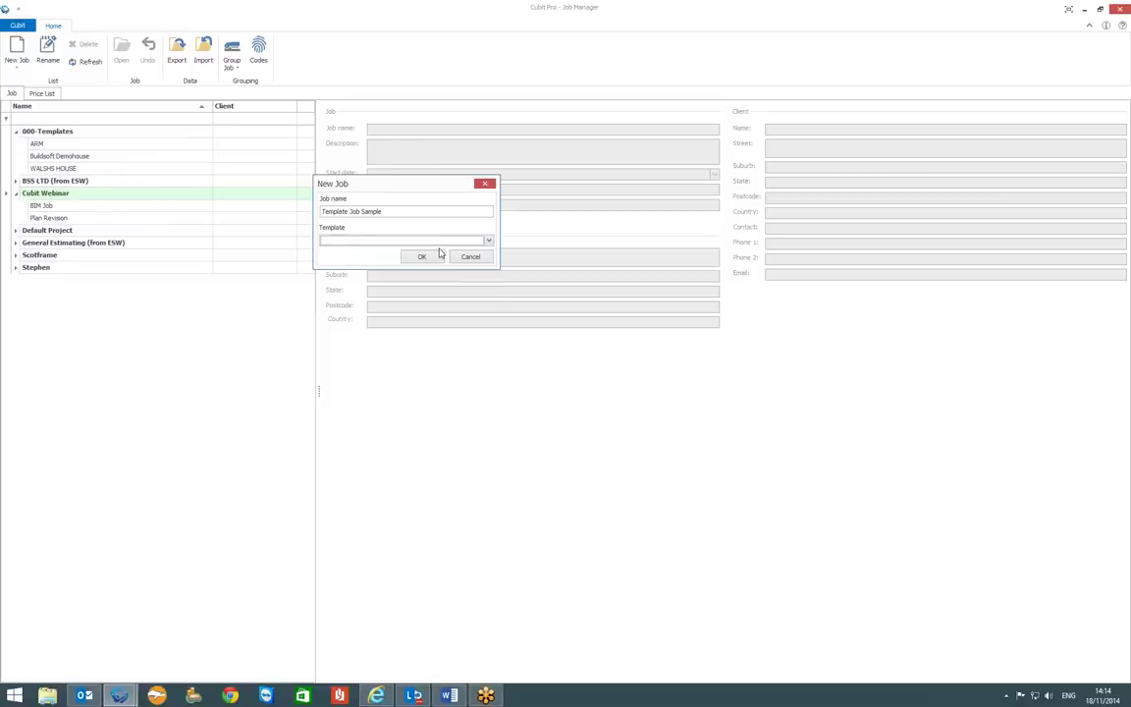
left_click(488, 242)
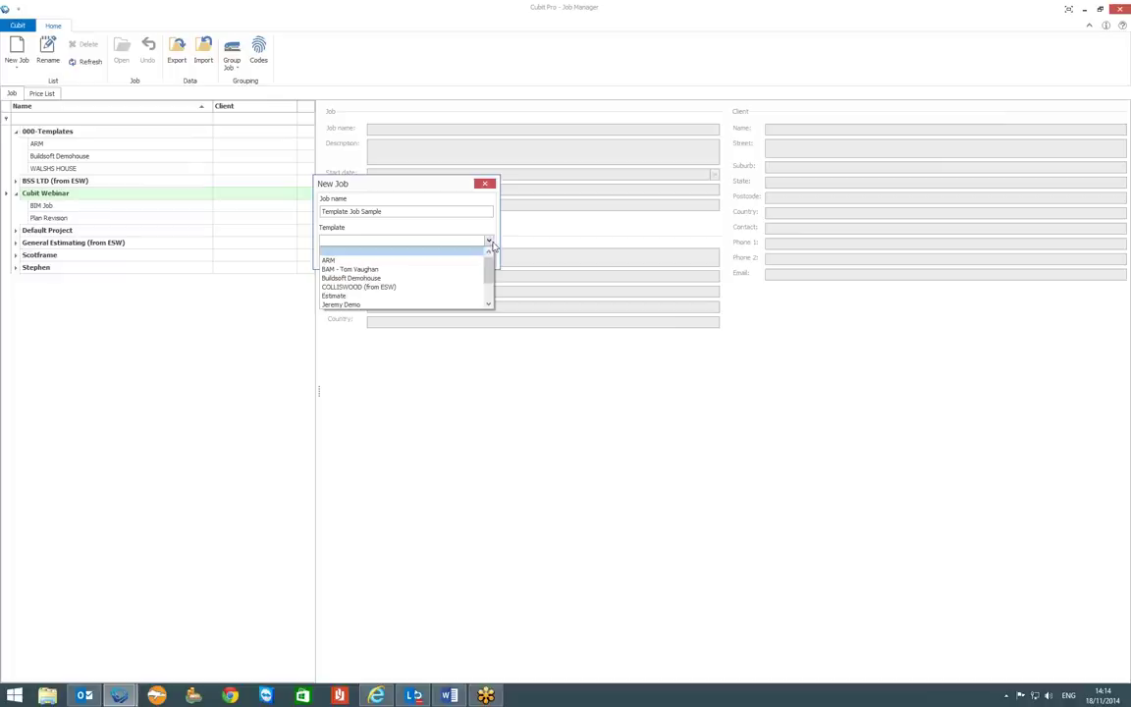
left_click(397, 279)
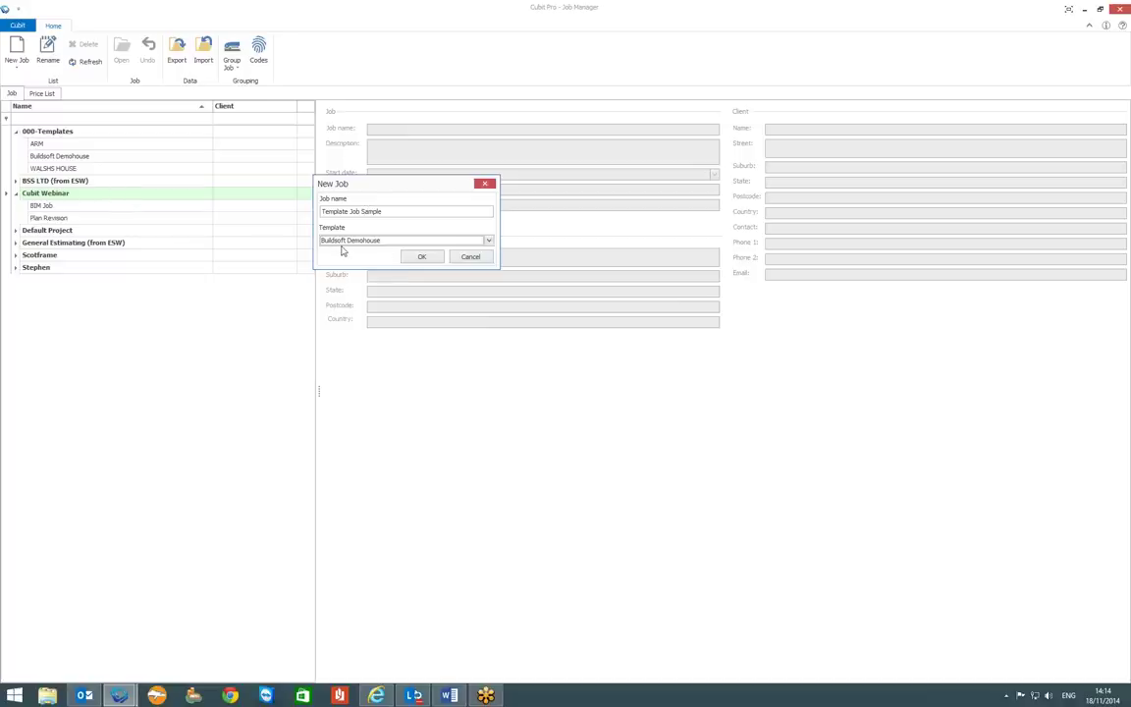
left_click(421, 256)
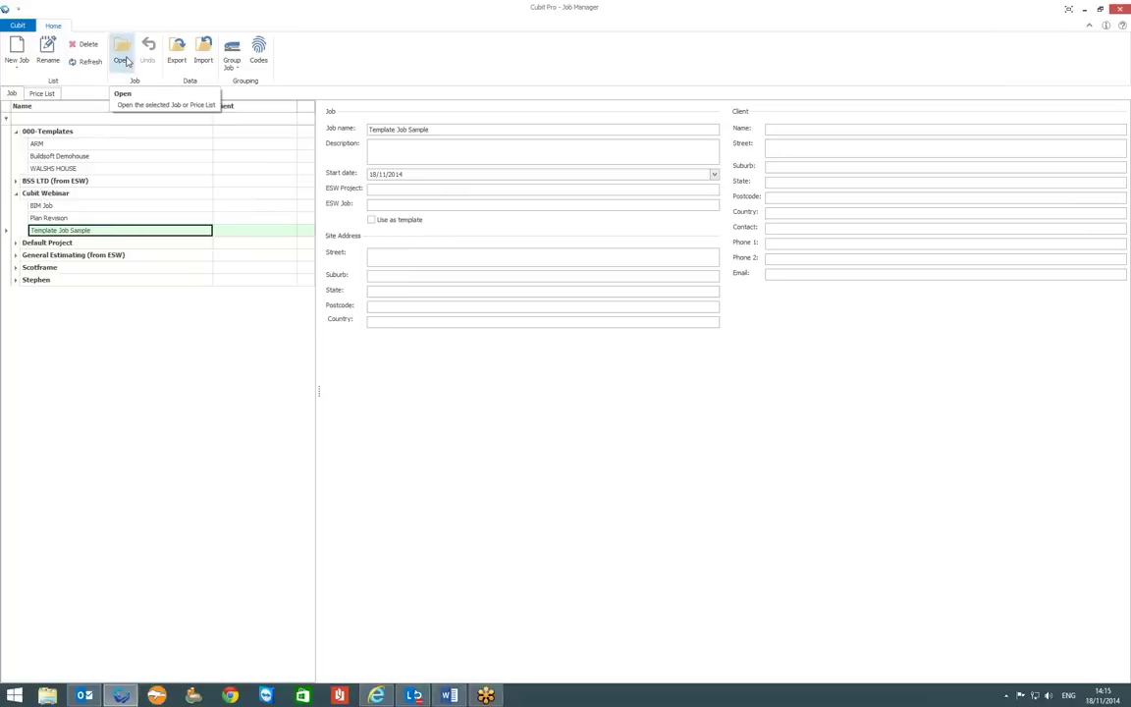
- Open the Template Job Sample job, look through its estimate and collapse all trade headings
left_click(121, 57)
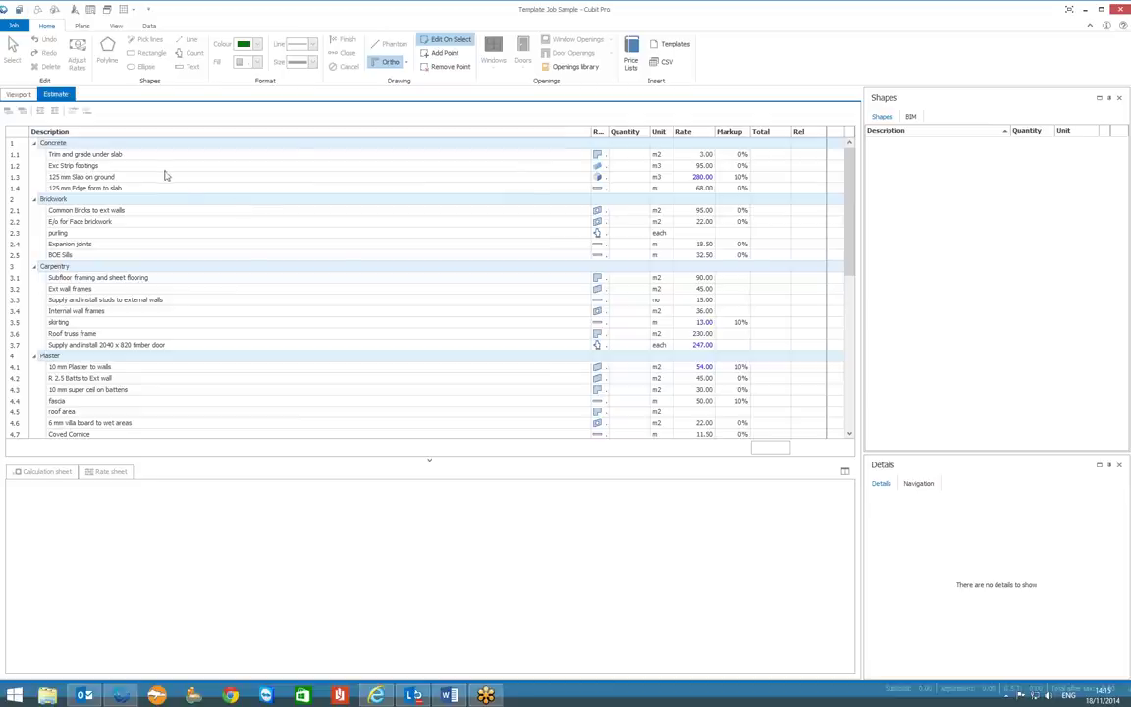
scroll(180, 194, "down", 10)
scroll(180, 199, "up", 10)
right_click(249, 225)
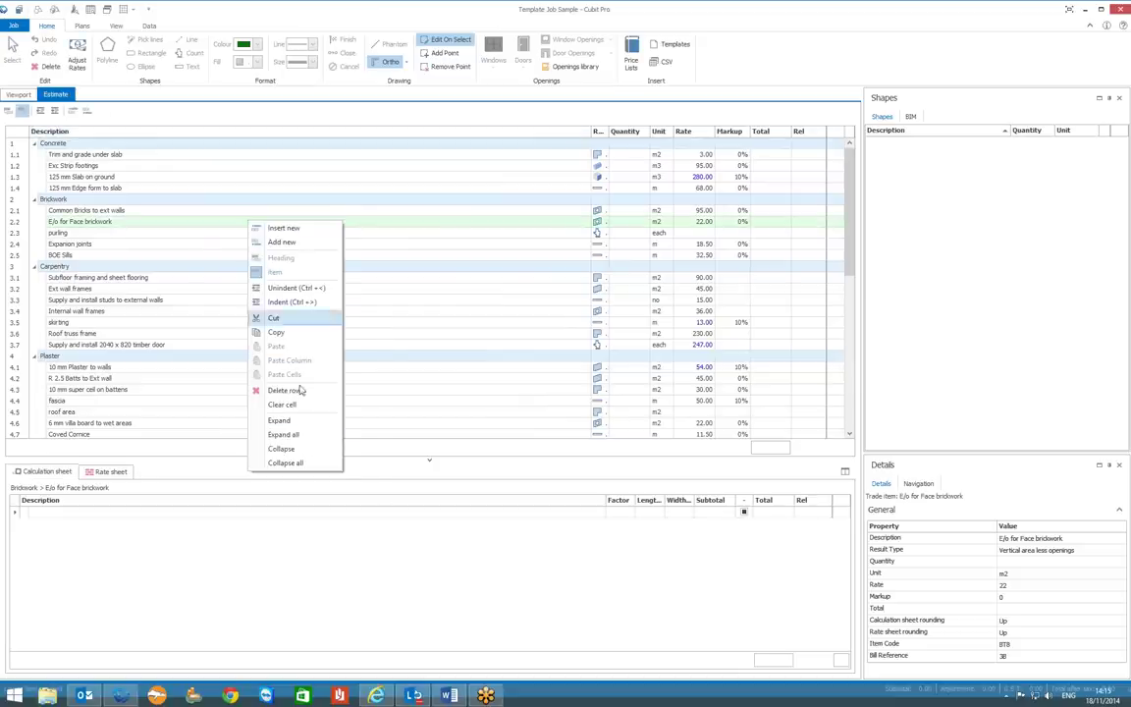
left_click(304, 464)
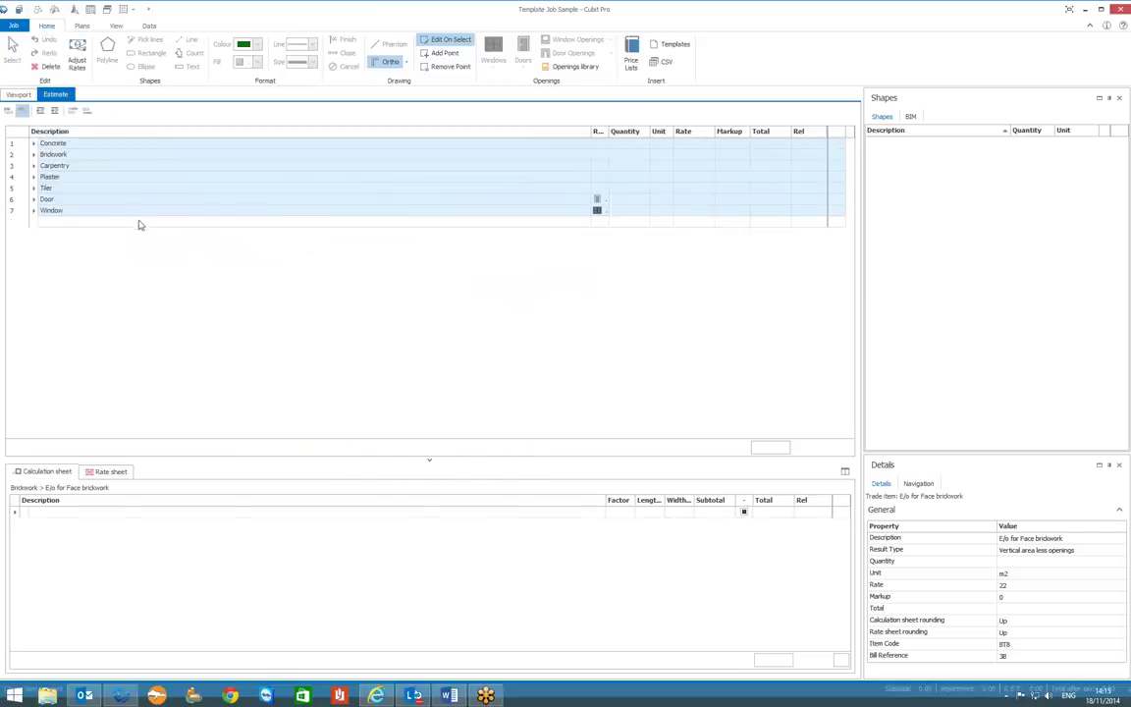
- Start inserting from the WALSHS HOUSE template at the empty row below Window, expanding (21) EXTERNAL WALLS down to the in-situ concrete's Other items
left_click(140, 222)
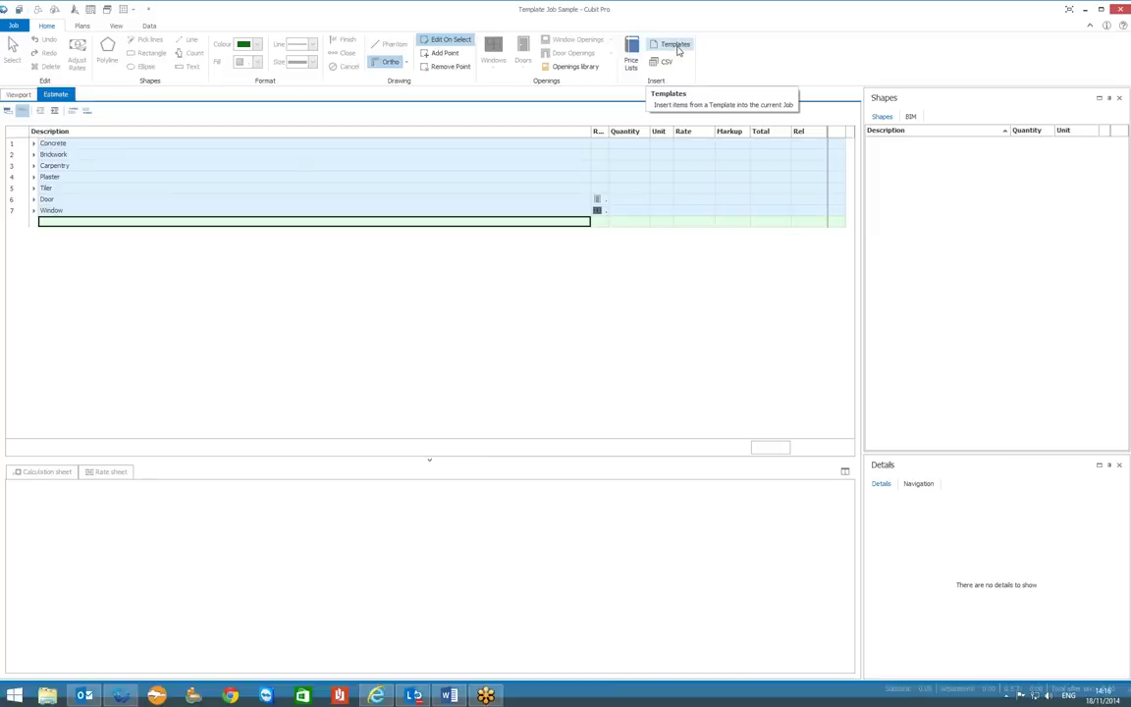
left_click(675, 47)
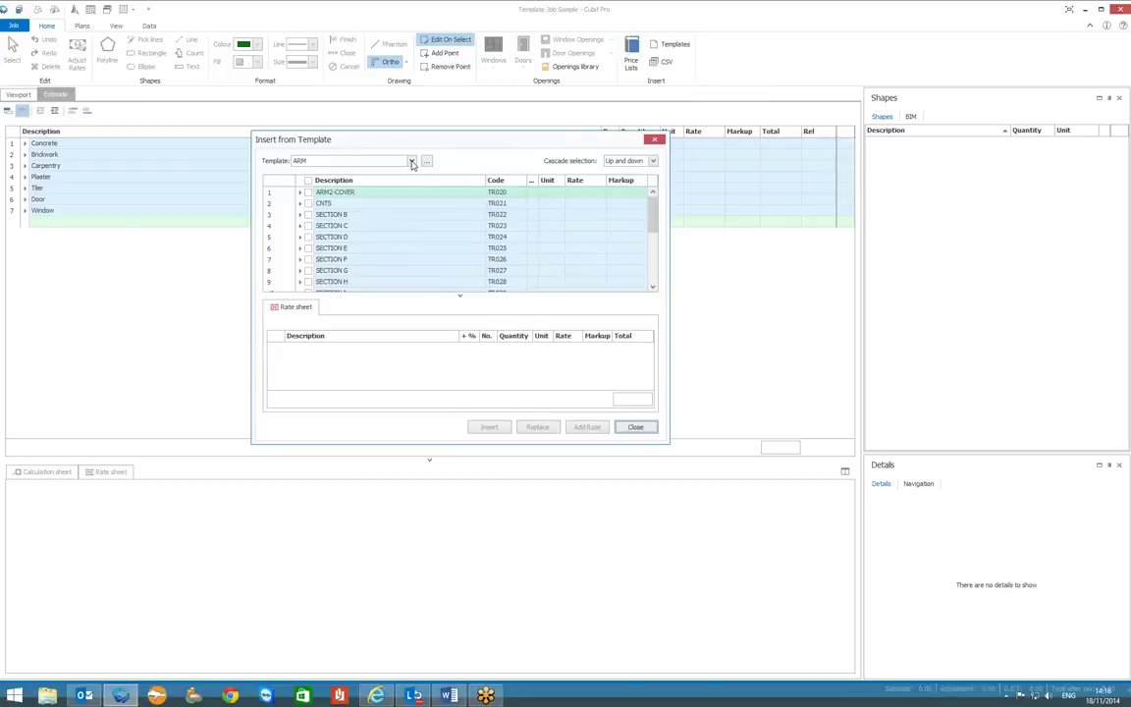
left_click(413, 163)
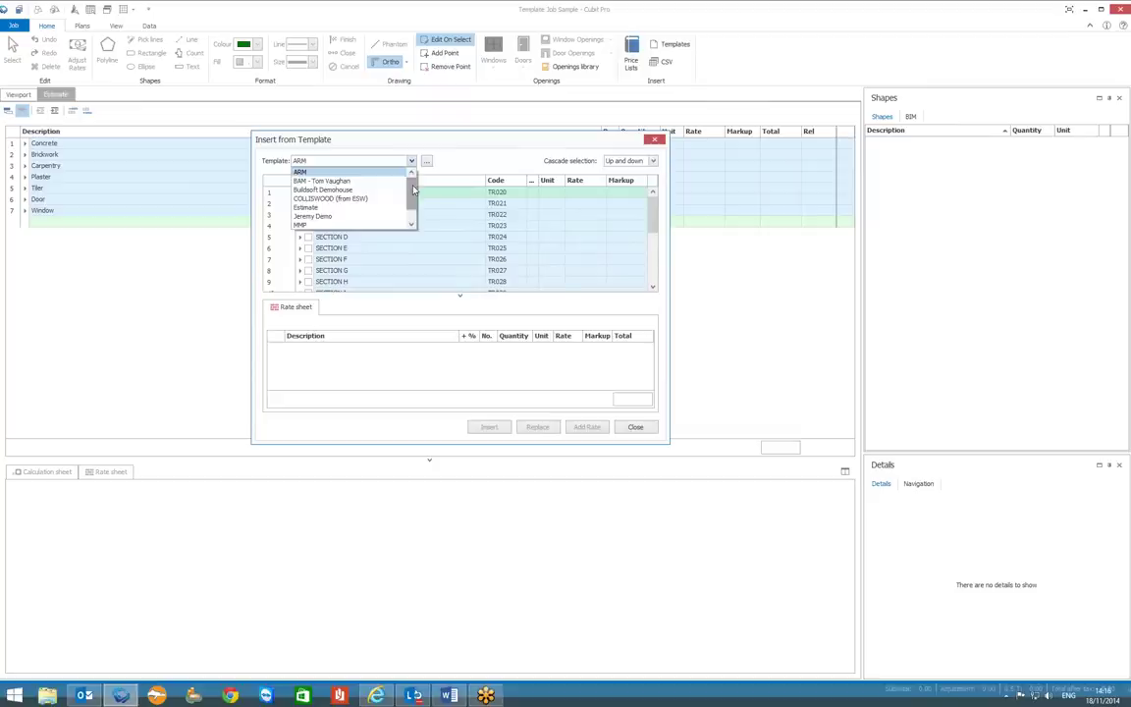
left_click_drag(414, 189, 415, 208)
left_click(373, 225)
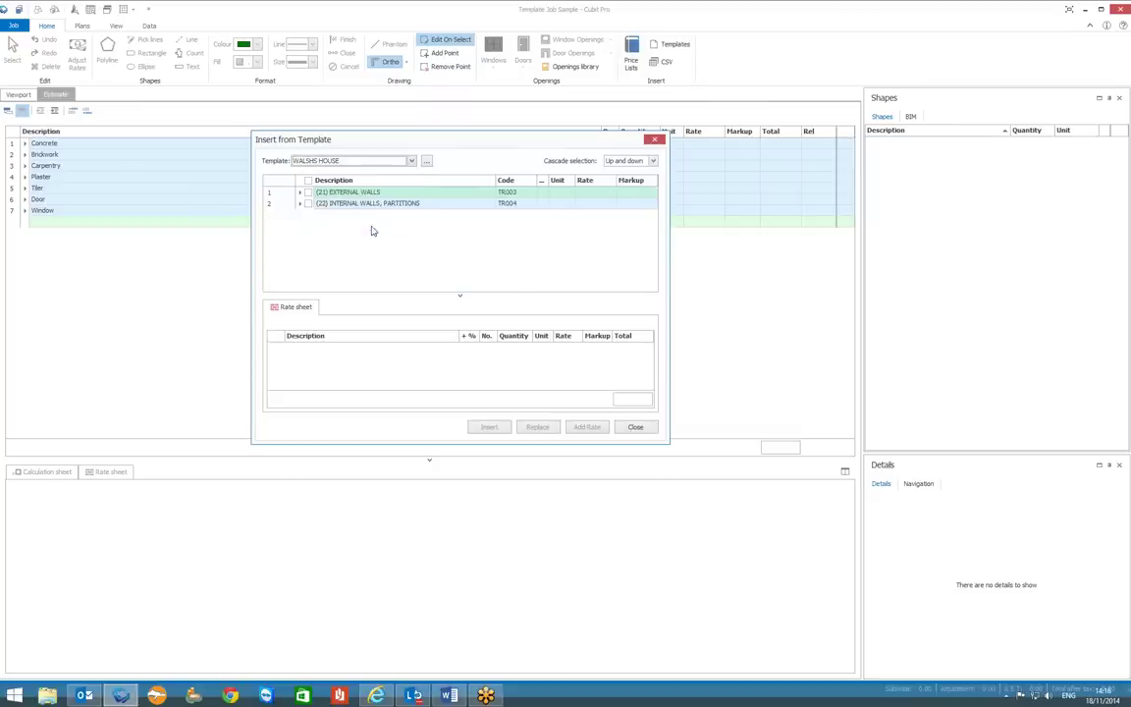
left_click(301, 194)
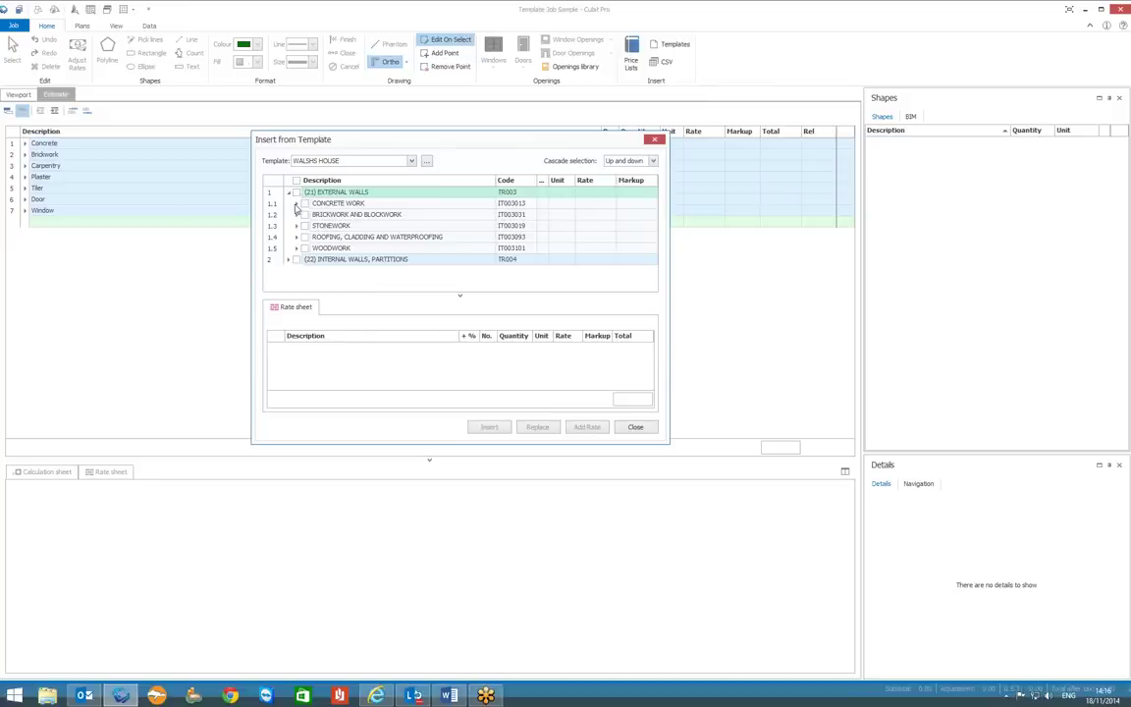
left_click(298, 206)
left_click(310, 215)
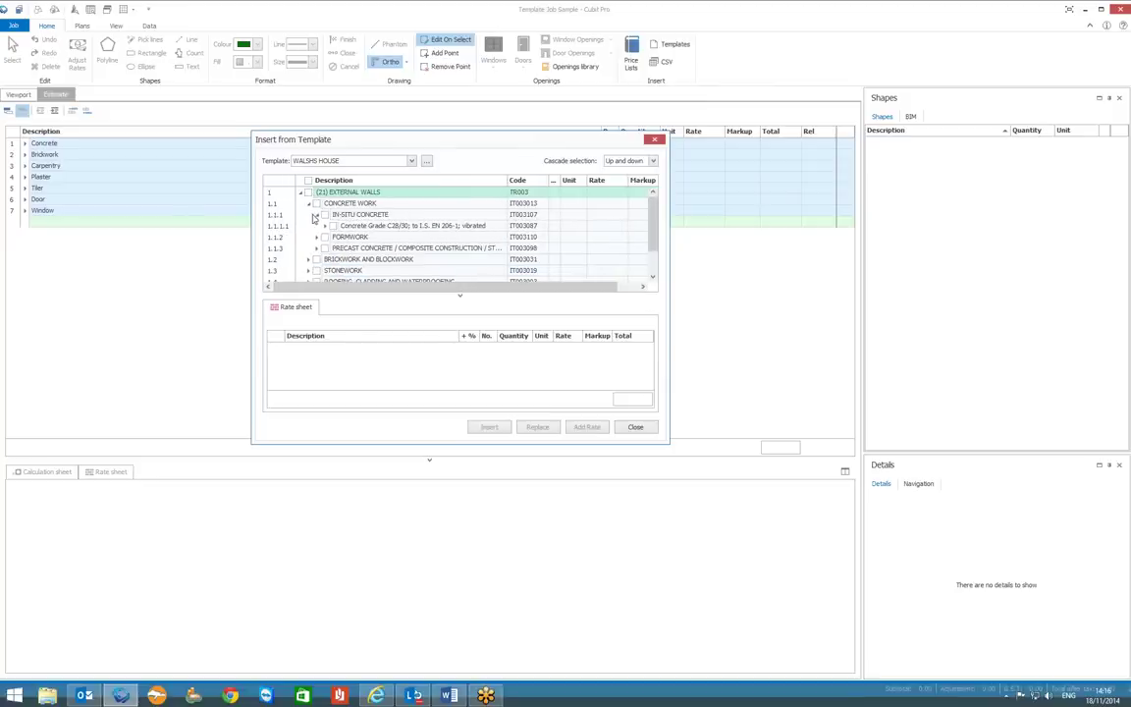
left_click(325, 227)
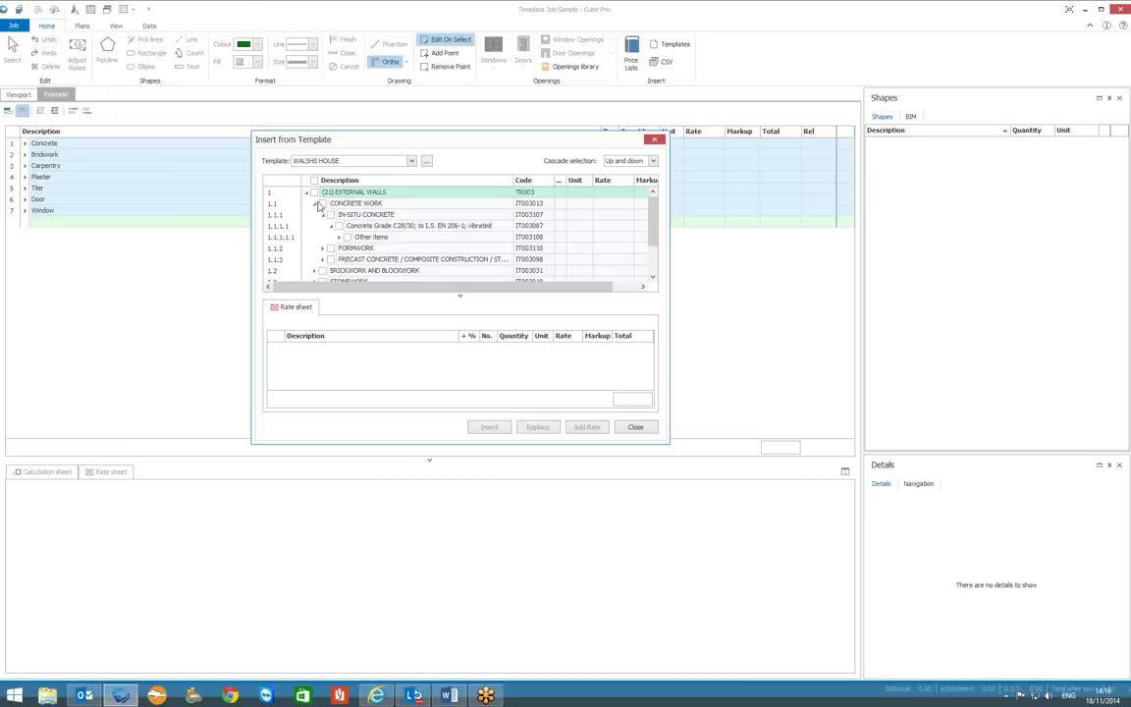
- Select the whole (21) EXTERNAL WALLS section and try the Down cascade selection option
left_click(315, 194)
left_click(653, 161)
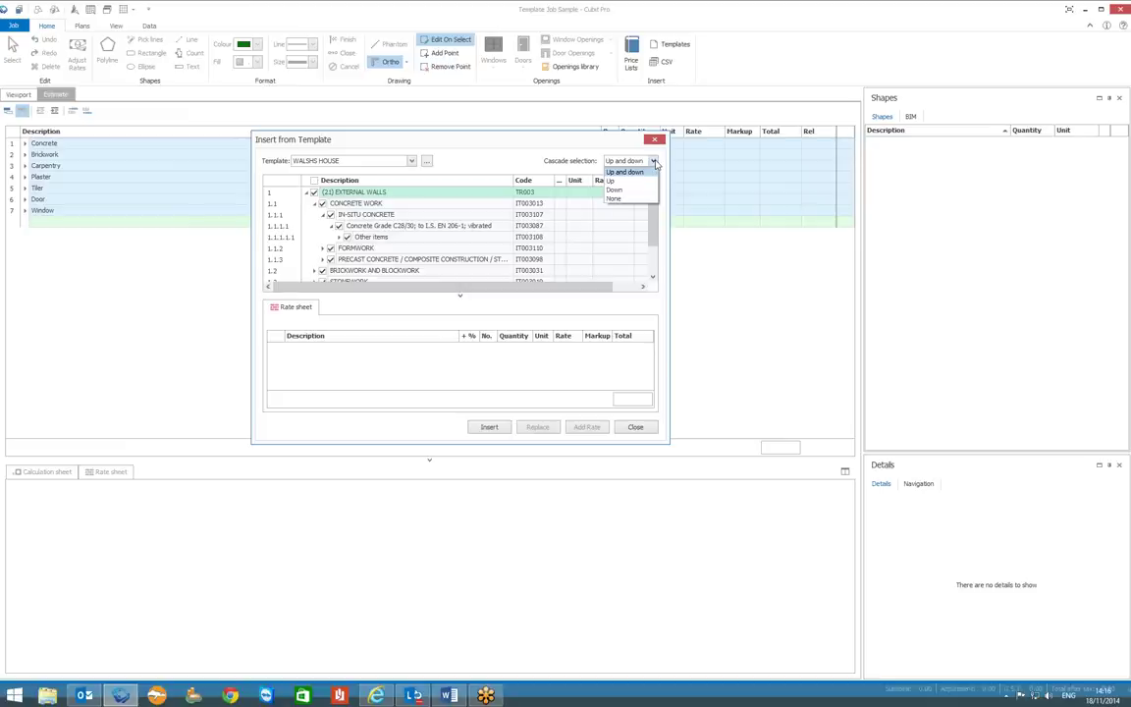
left_click(653, 162)
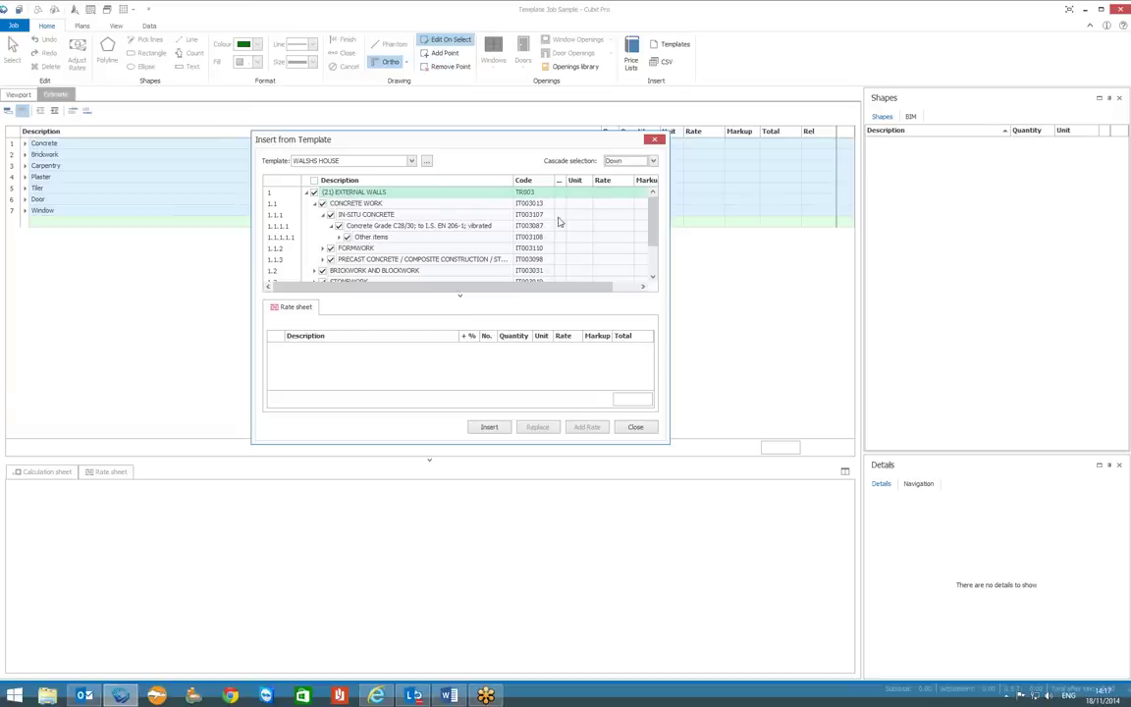
mouse_move(649, 226)
left_mouse_down()
mouse_move(648, 258)
mouse_move(650, 202)
left_mouse_up()
- Clear the (21) EXTERNAL WALLS selection and insert its in-situ concrete Other items into the estimate, using Up and down cascade selection
left_click(313, 192)
left_click(347, 237)
left_click(490, 428)
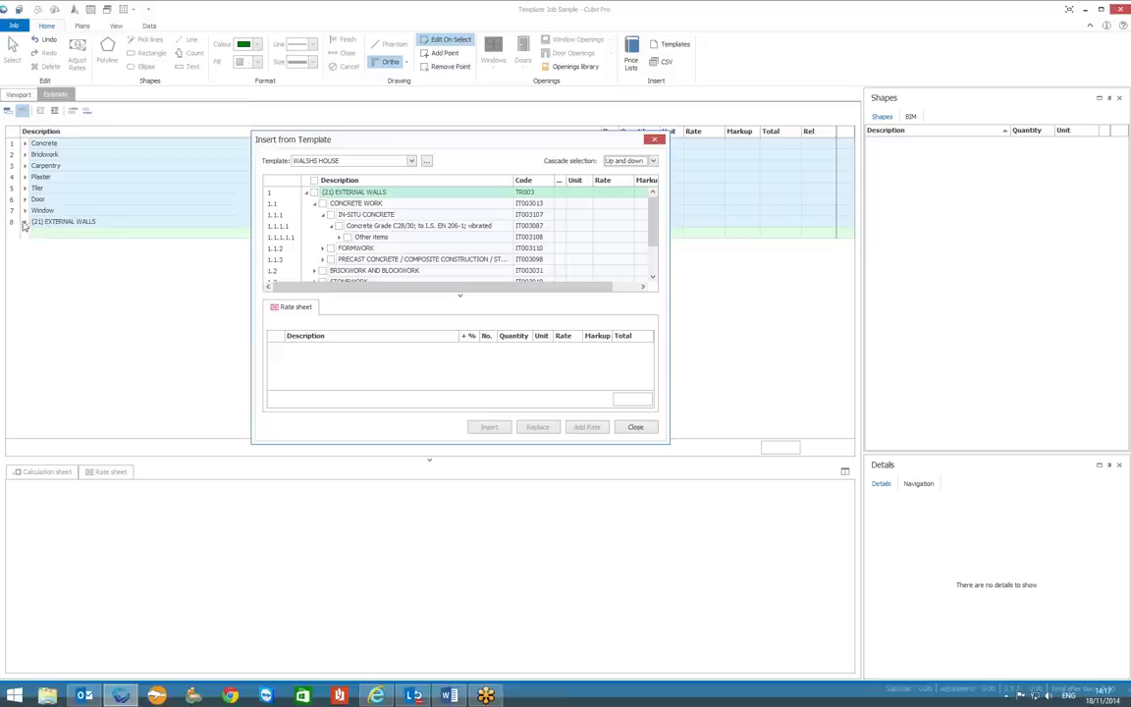
right_click(35, 223)
left_click(131, 227)
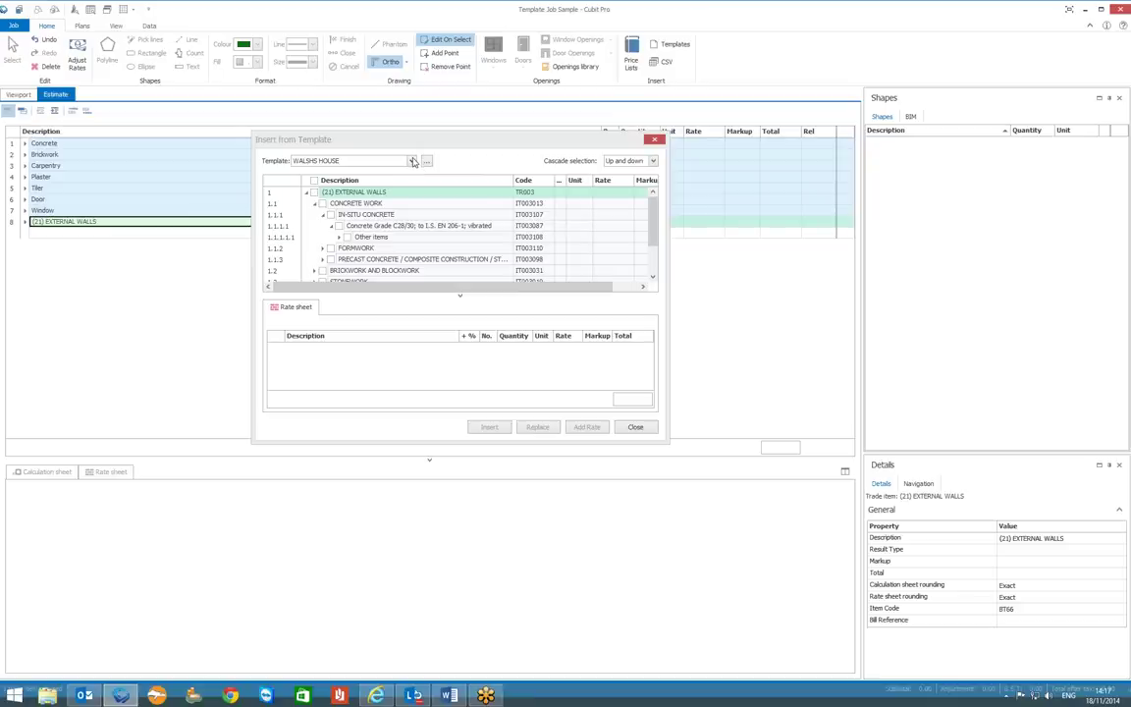
- Look at SECTION B of the ARM template, then close the template insertion without inserting anything
left_click(413, 164)
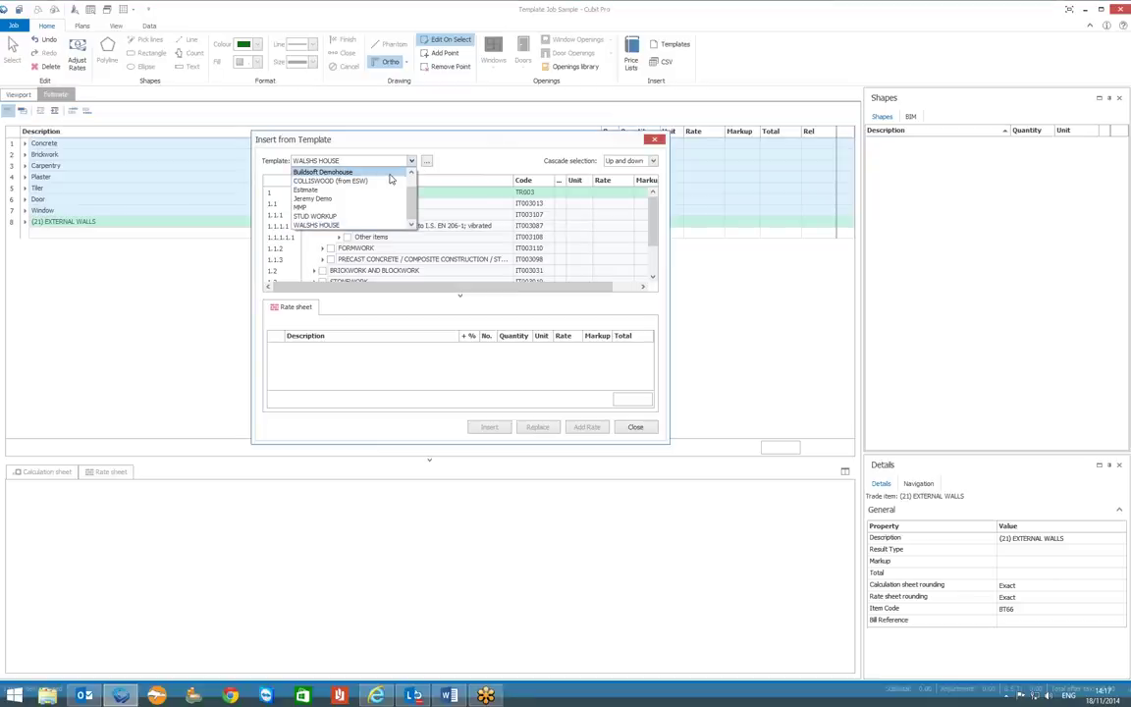
scroll(368, 179, "up", 1)
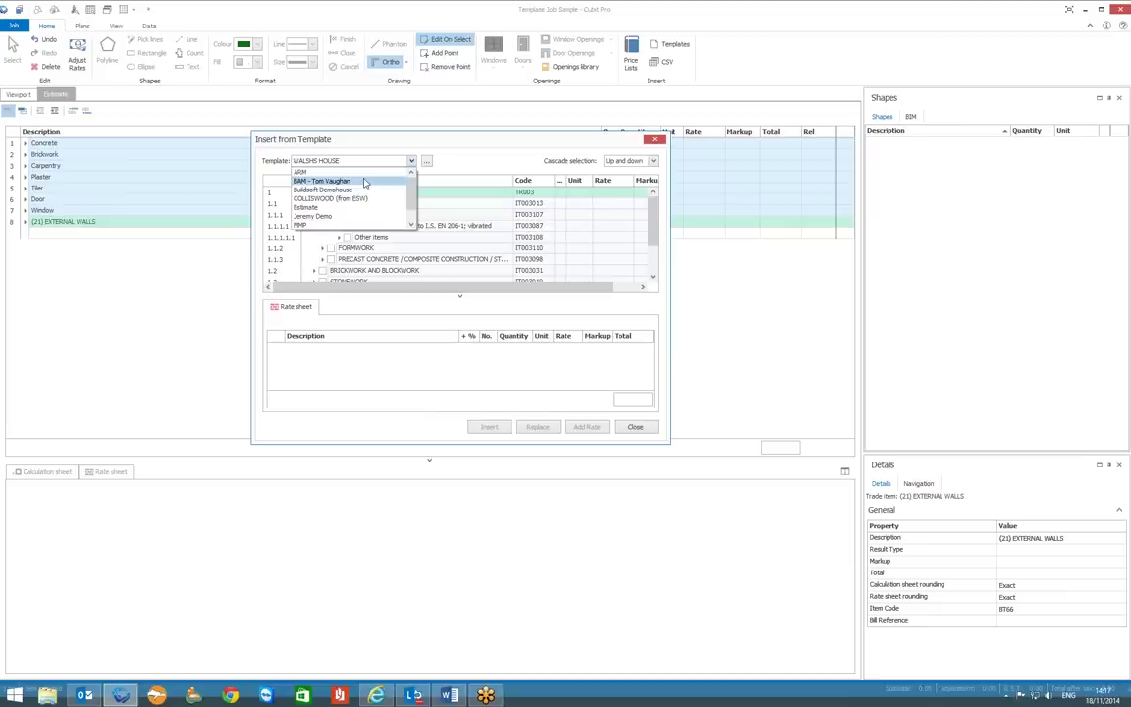
left_click(363, 173)
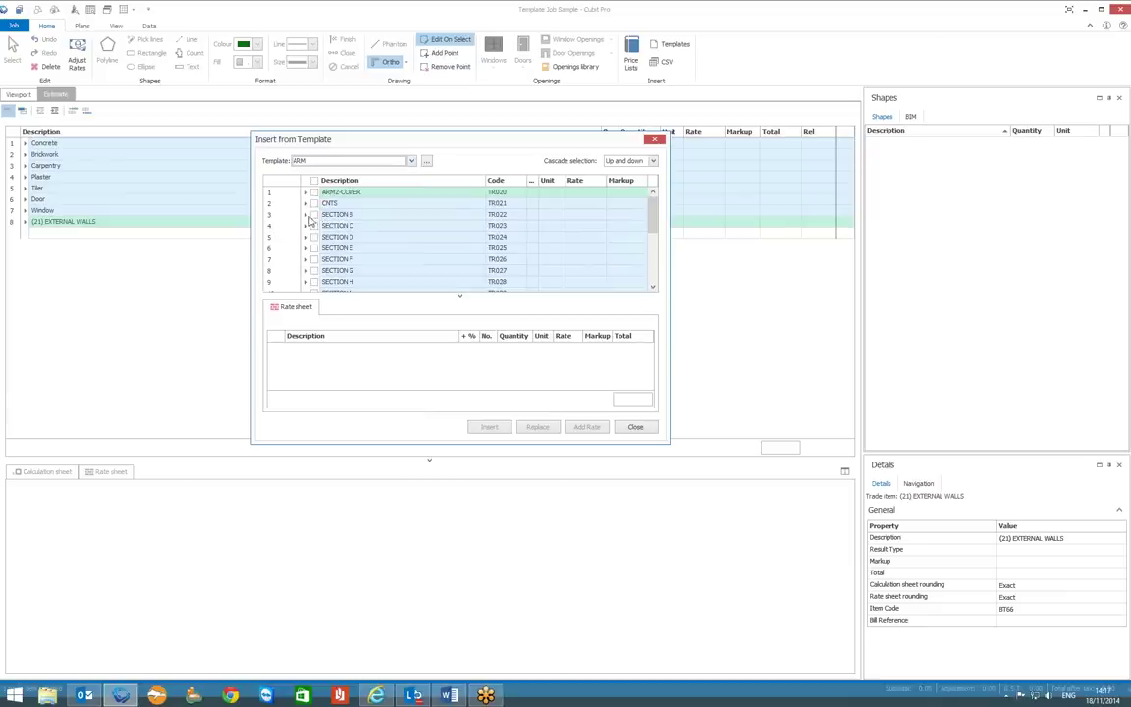
left_click(306, 215)
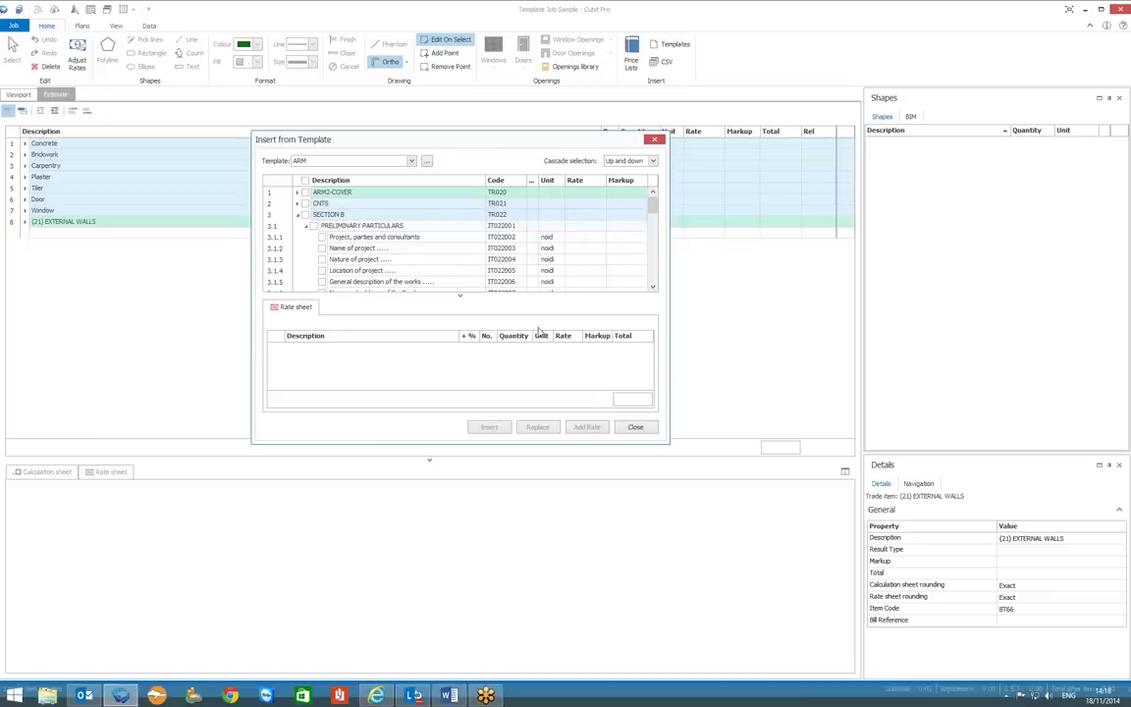
left_click(636, 428)
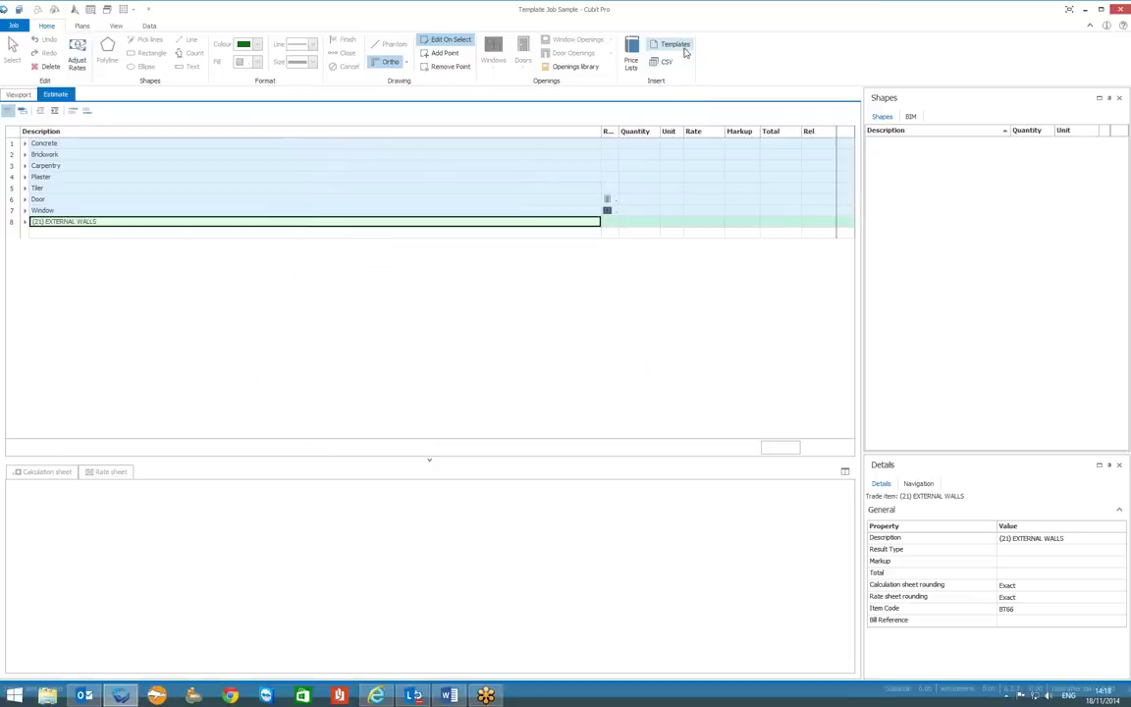
- Close the Template Job Sample job and open the WALSHS HOUSE job from the 000-Templates group
left_click(20, 28)
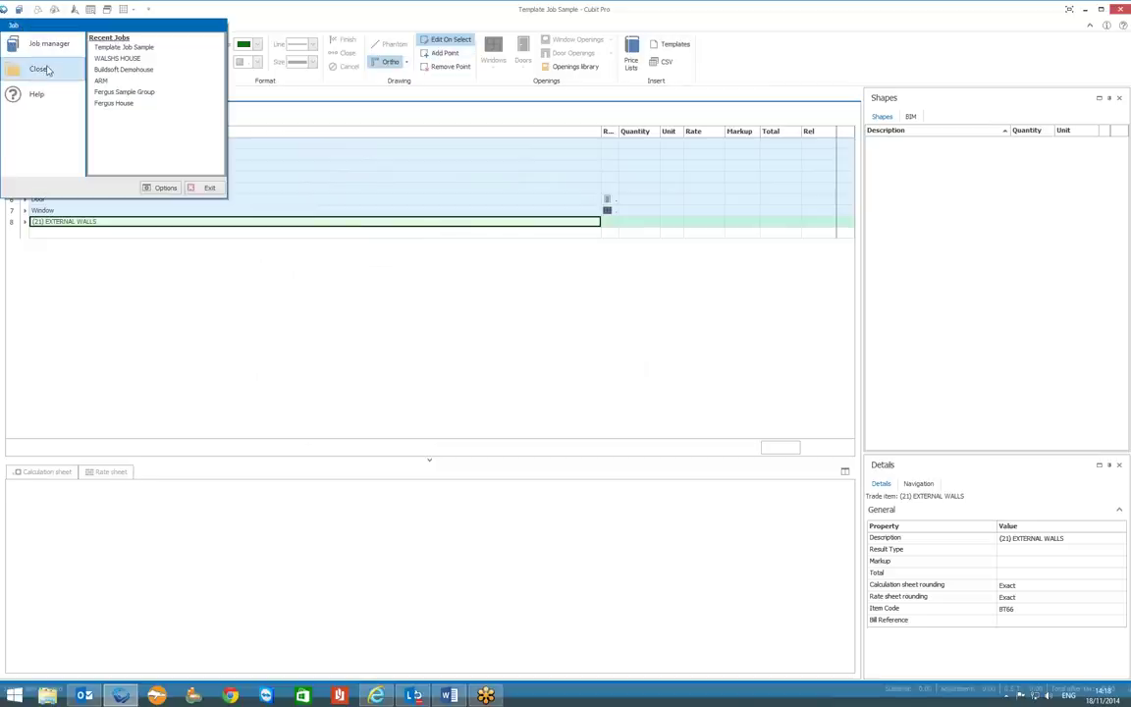
left_click(43, 69)
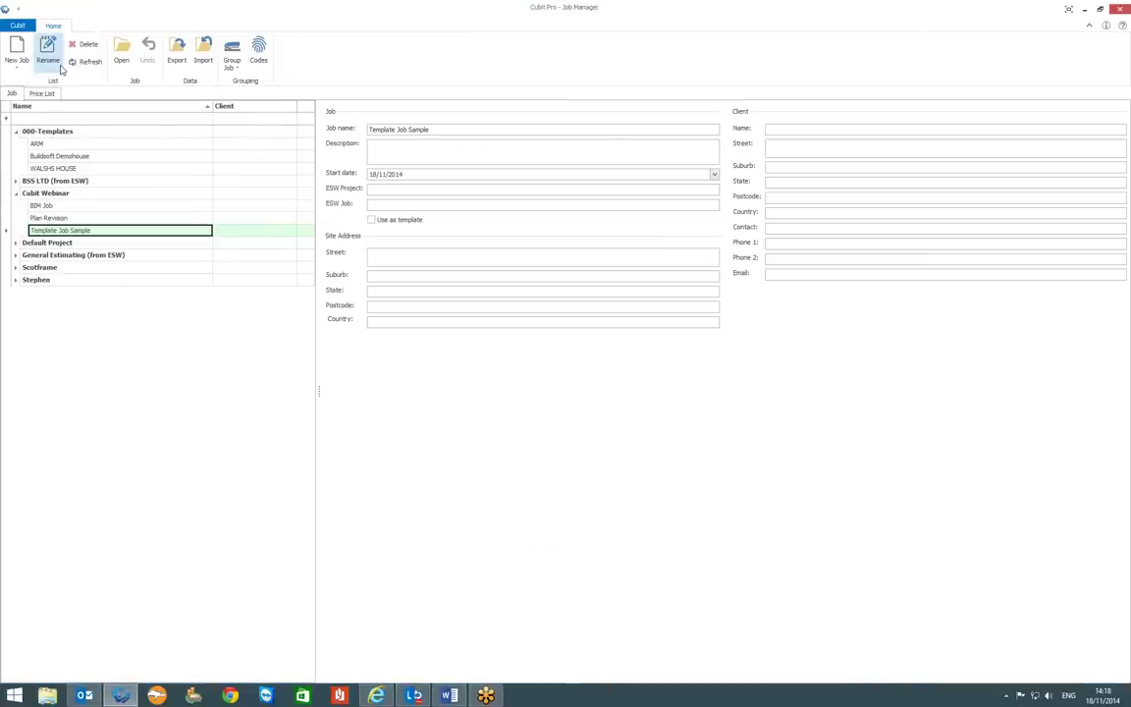
left_click(121, 167)
left_click(121, 56)
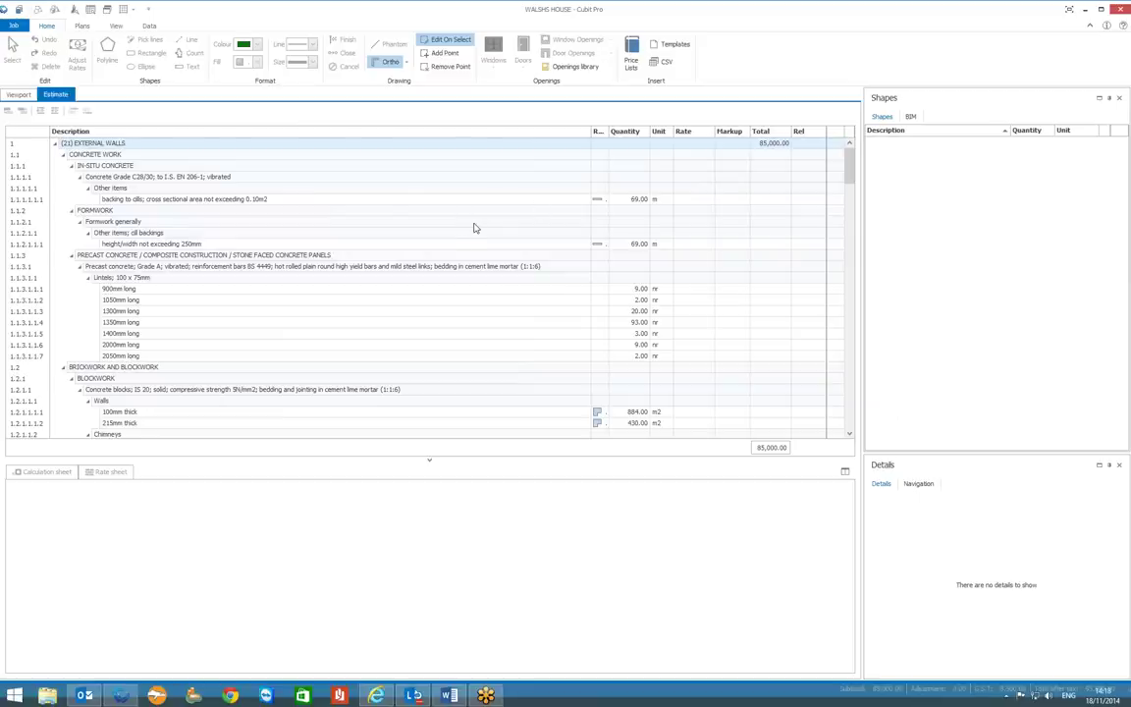
- Review the available BOQ report commands without running any of them
left_click(147, 27)
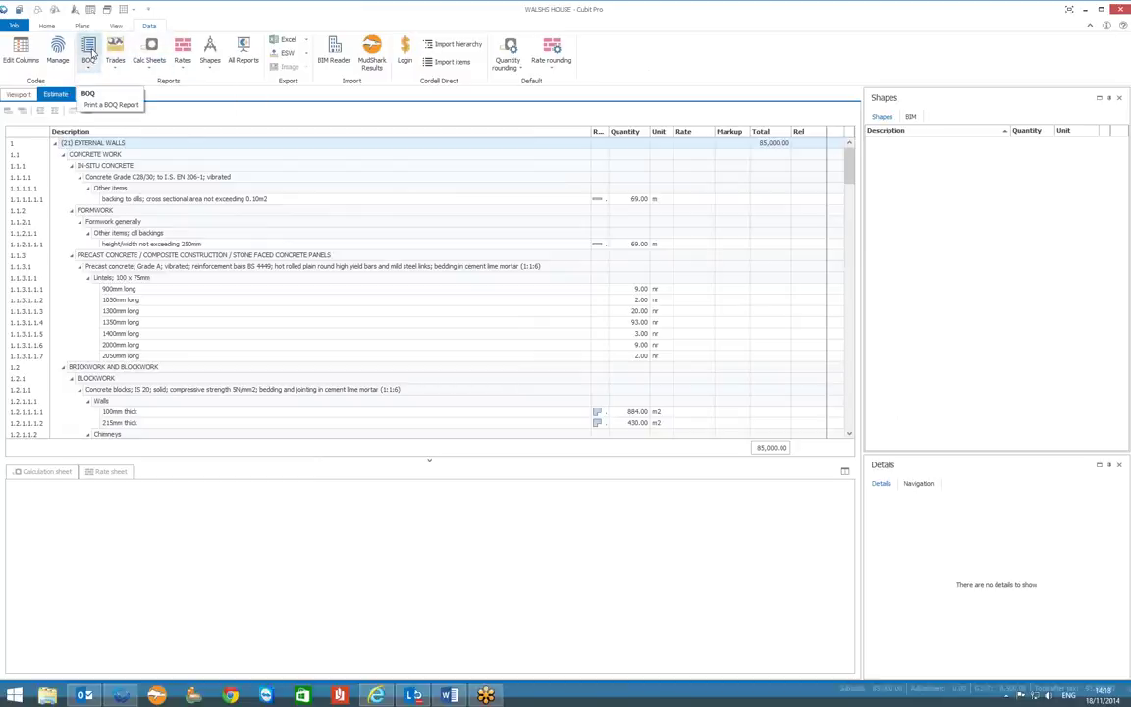
left_click(90, 67)
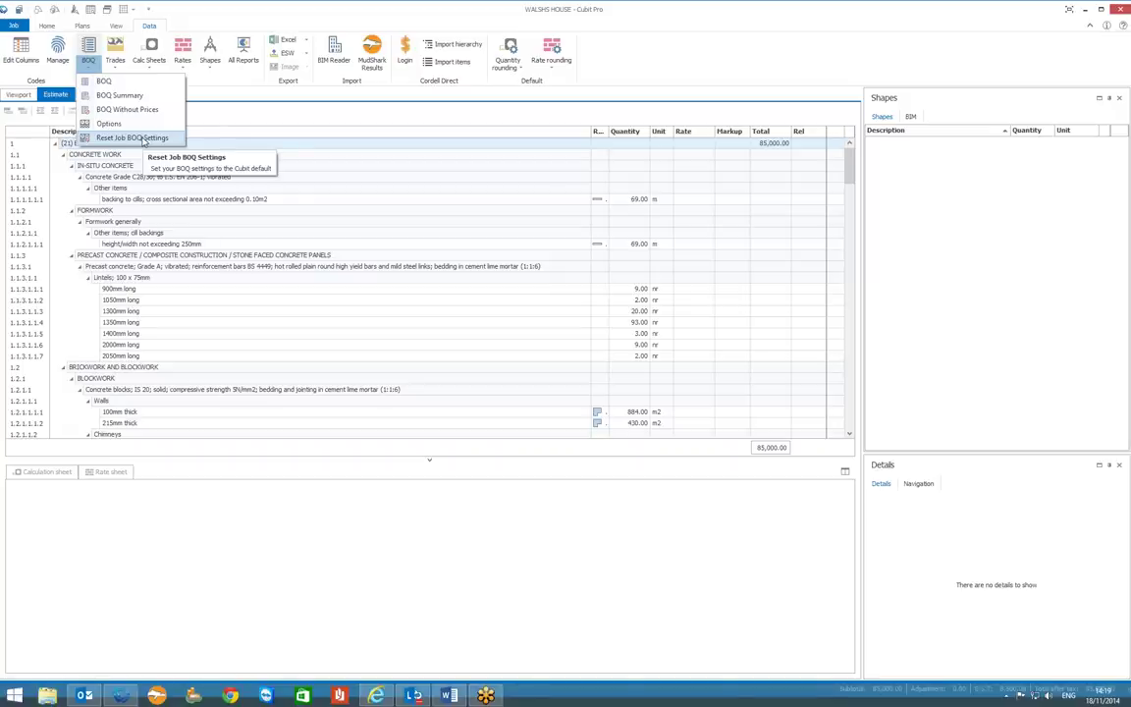
left_click(268, 117)
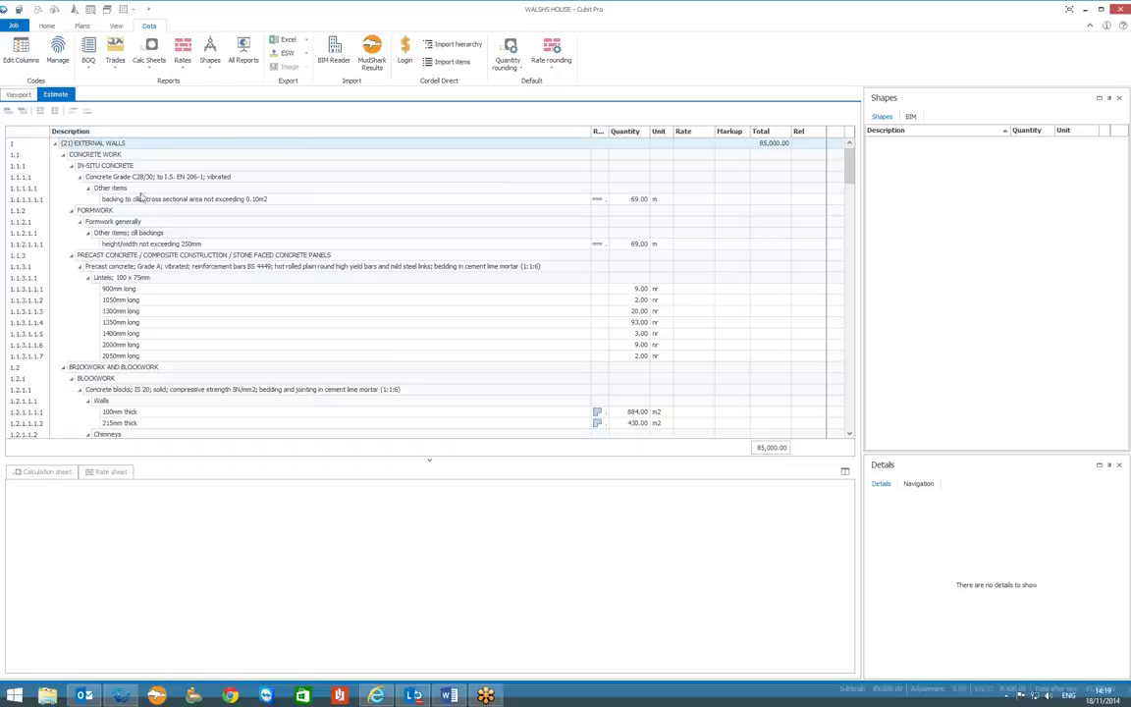
- Add the Bill Reference column to the estimate, placed before the Description column
right_click(215, 136)
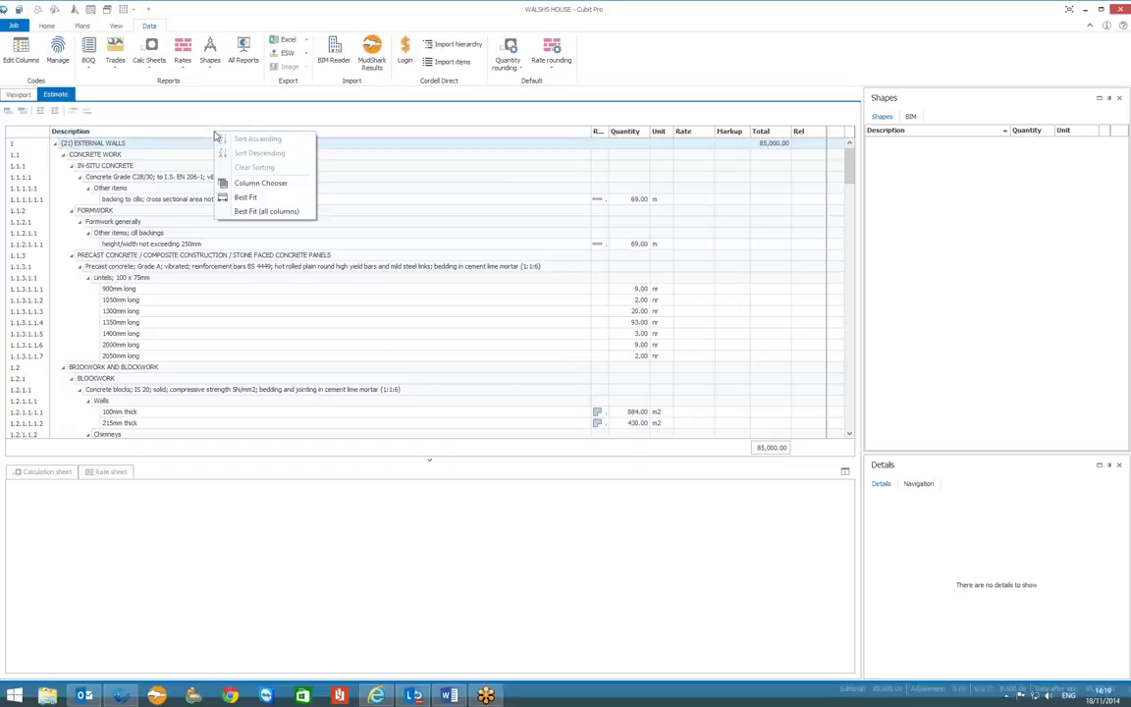
left_click(279, 189)
left_click_drag(804, 363, 123, 163)
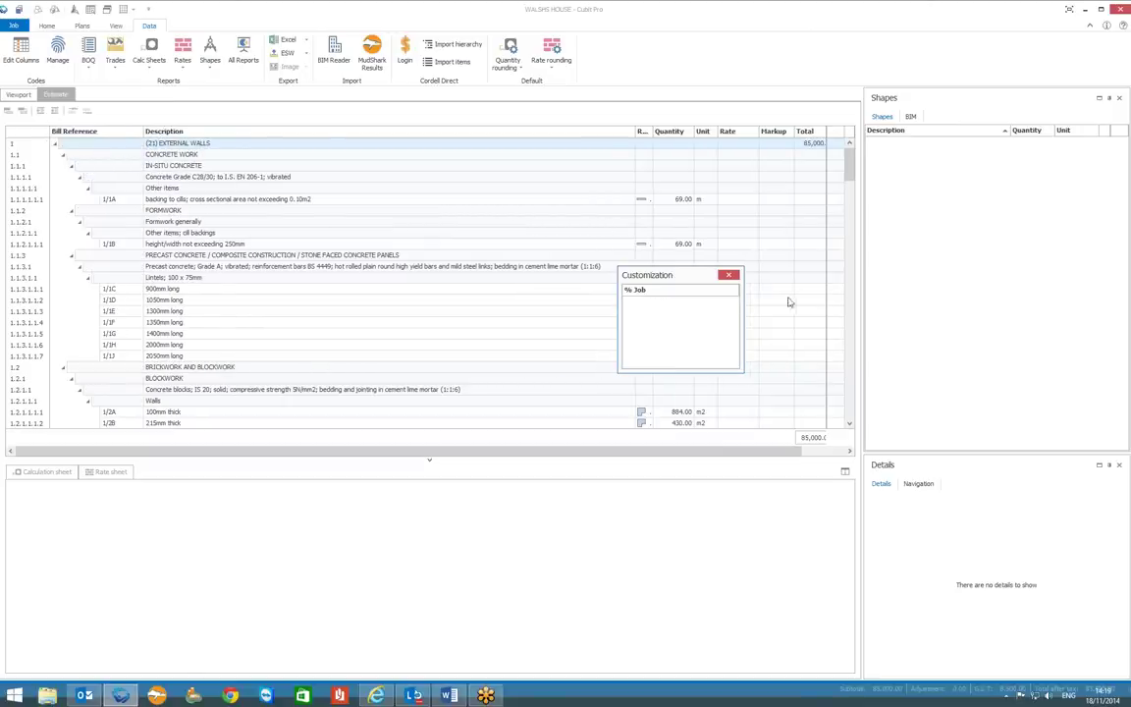
left_click(730, 276)
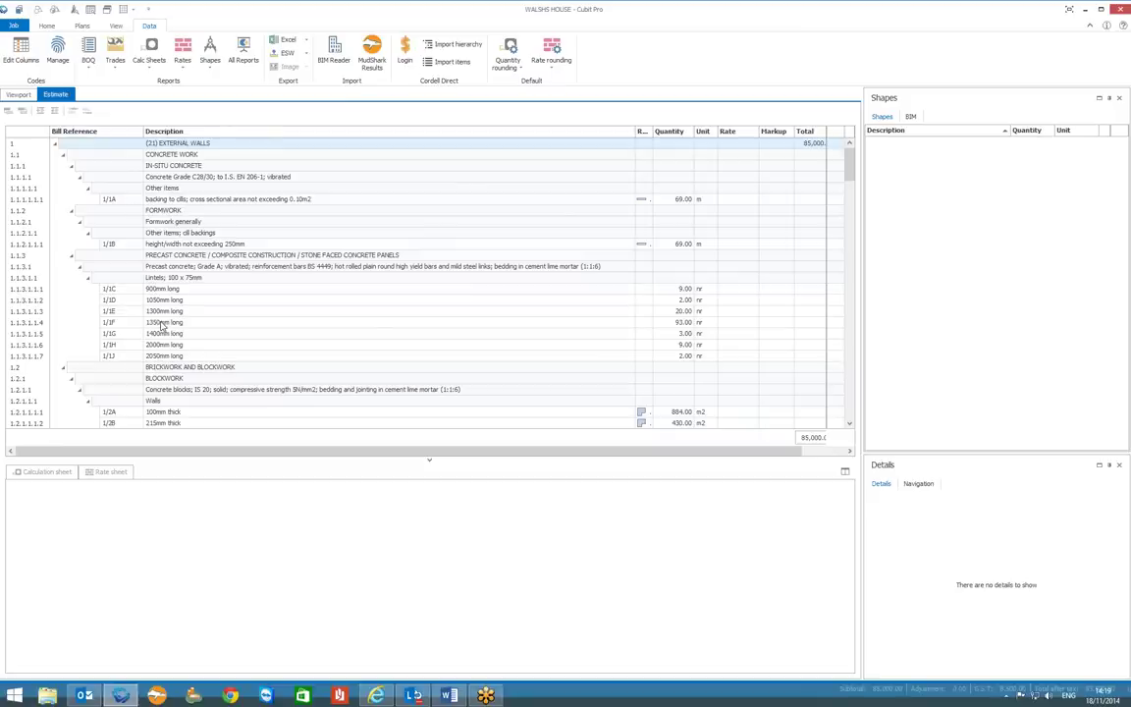
- Generate the BOQ report preview, maximise it, and show two pages side by side after trying the four-page view
left_click(91, 68)
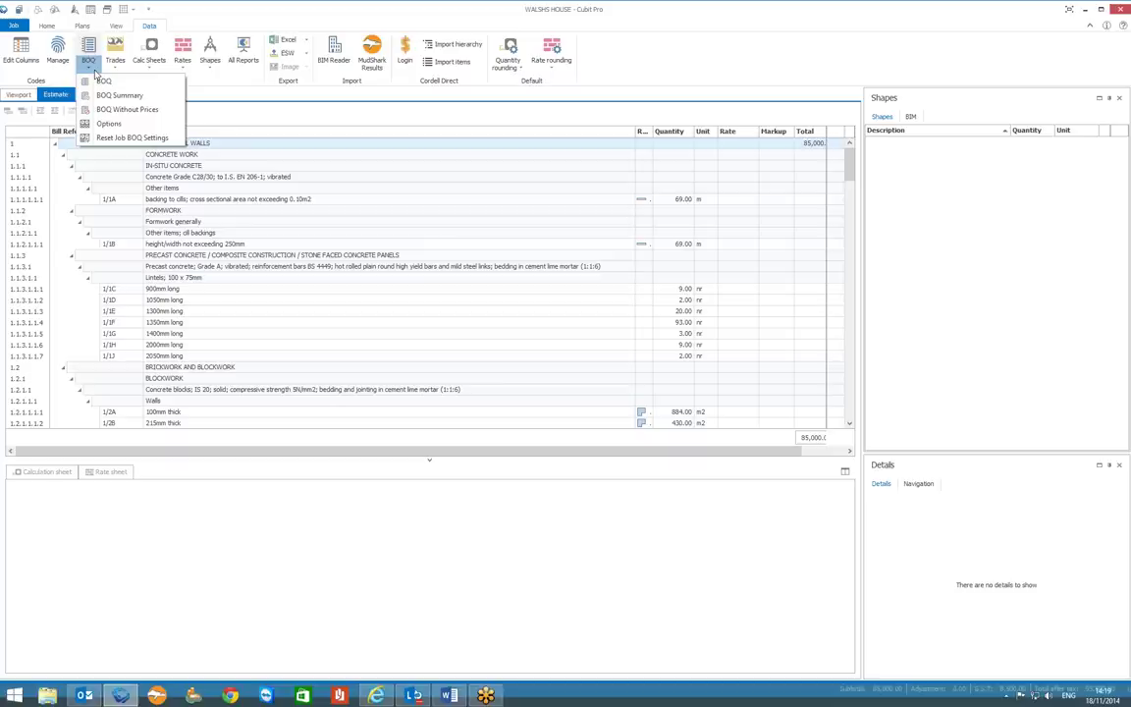
left_click(108, 83)
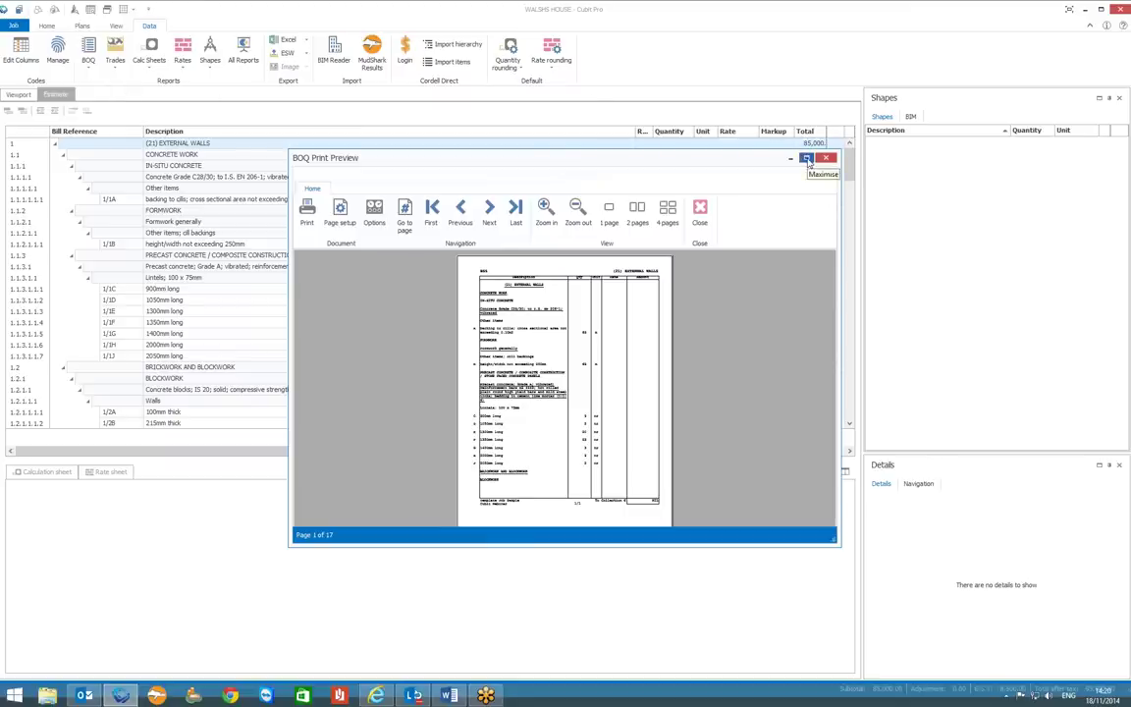
left_click(807, 159)
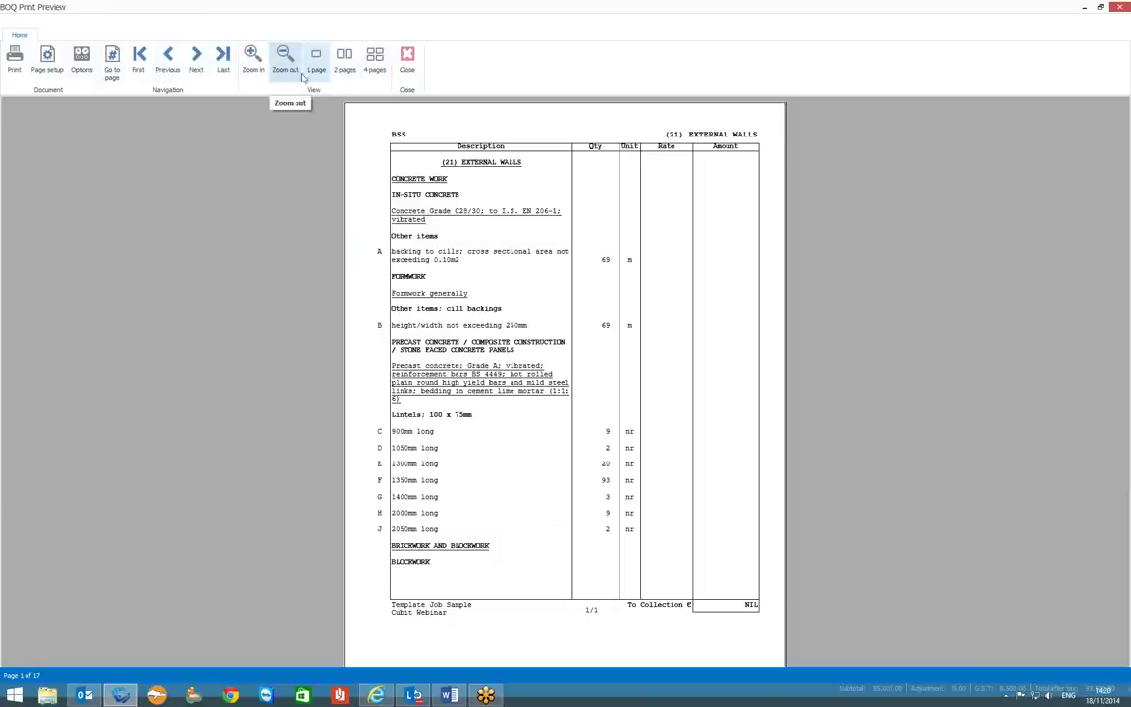
left_click(342, 65)
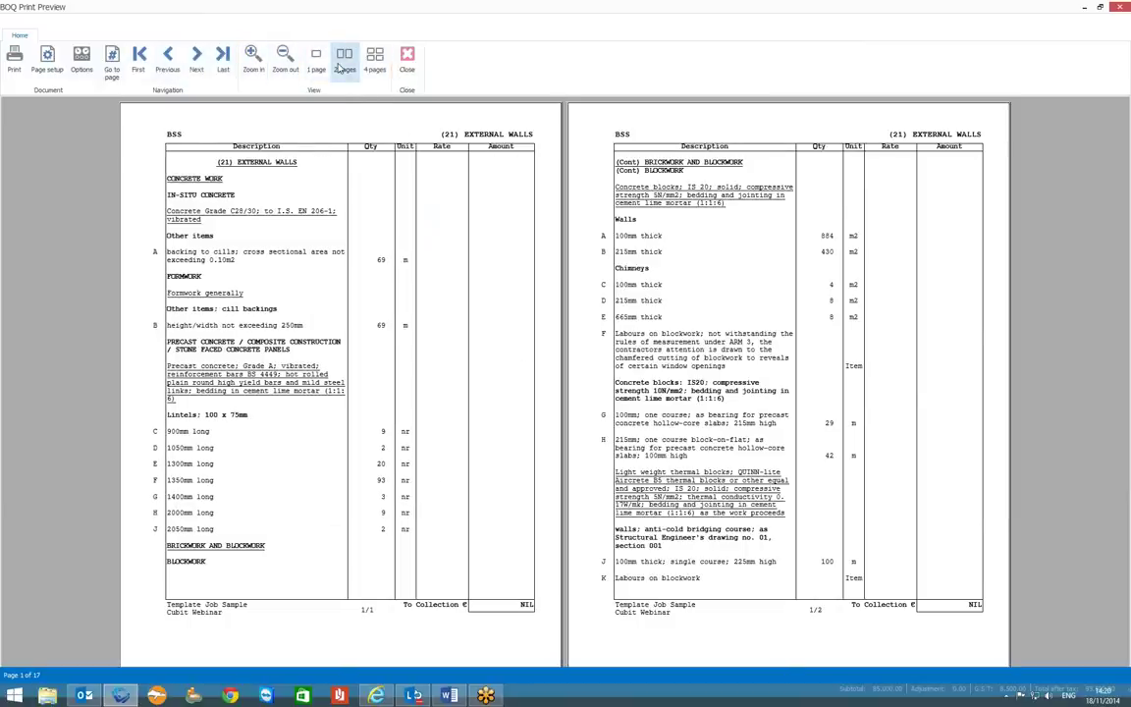
left_click(372, 68)
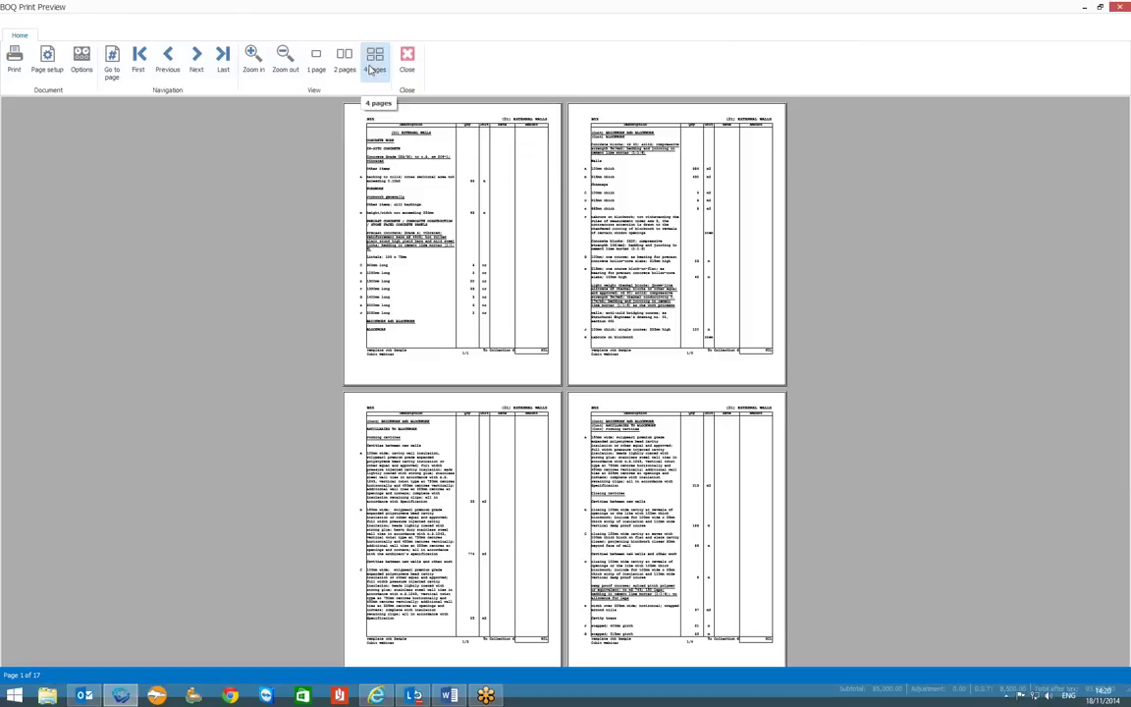
left_click(344, 65)
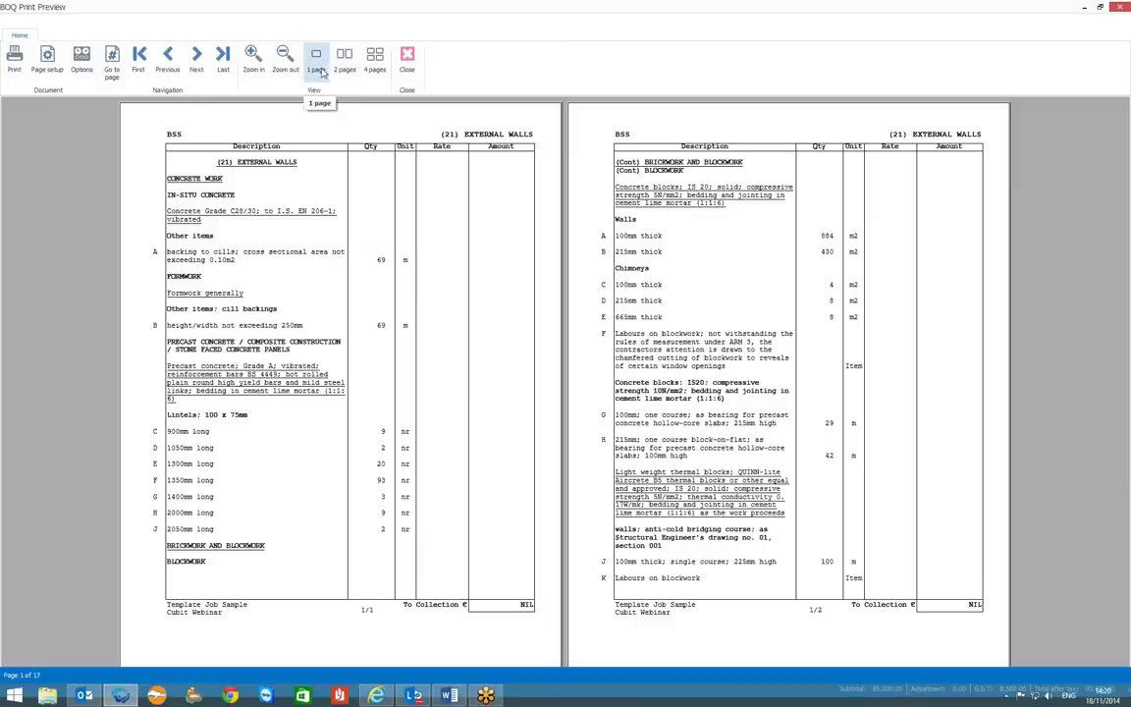
- Page forward through the BOQ preview to page 5 to examine the following external walls pages
left_click(197, 59)
left_click(198, 59)
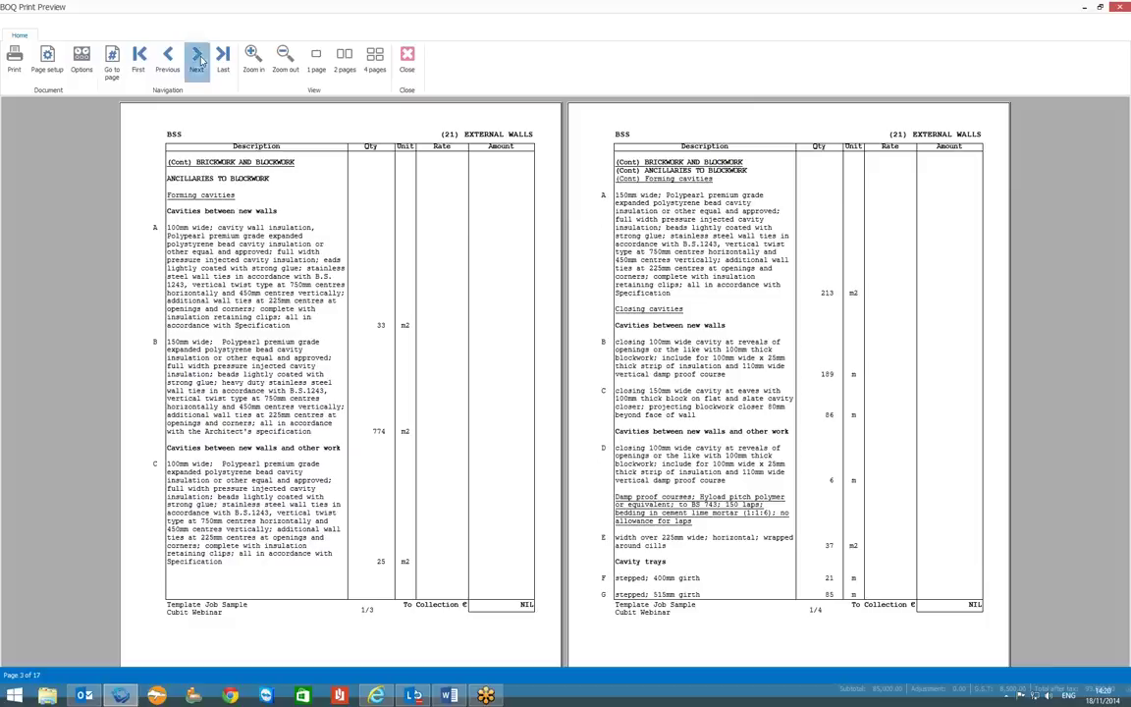
left_click(198, 59)
left_click(197, 59)
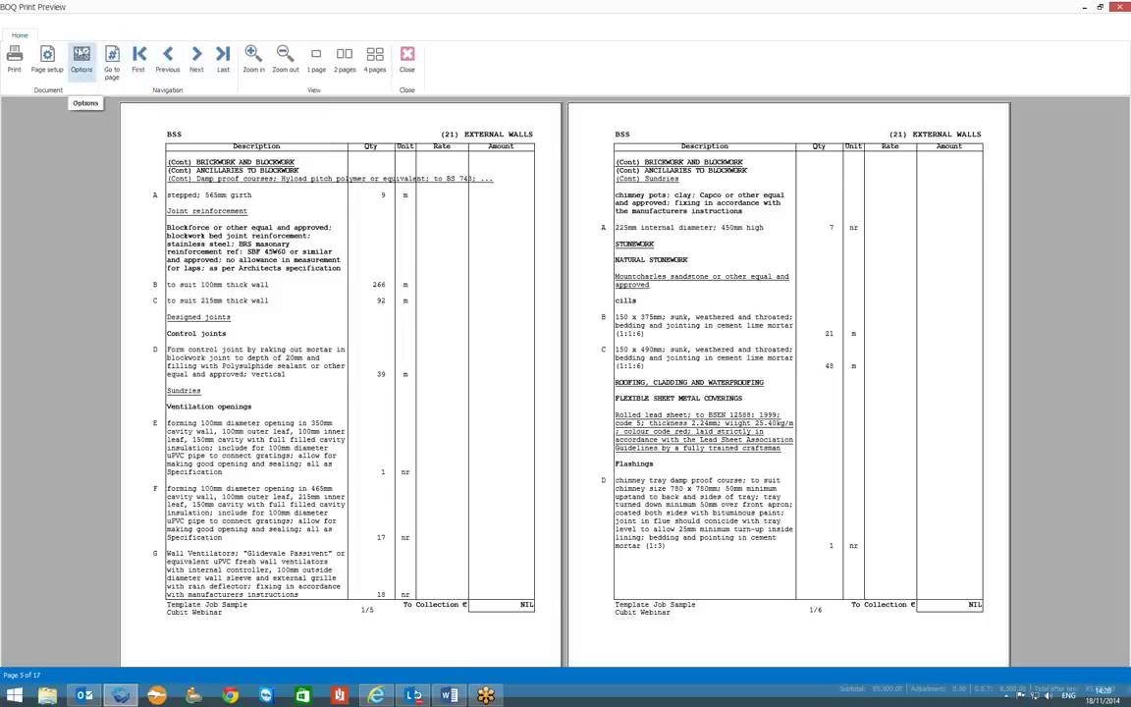
- Examine the page, special pages and grid column settings in the BOQ options
left_click(82, 57)
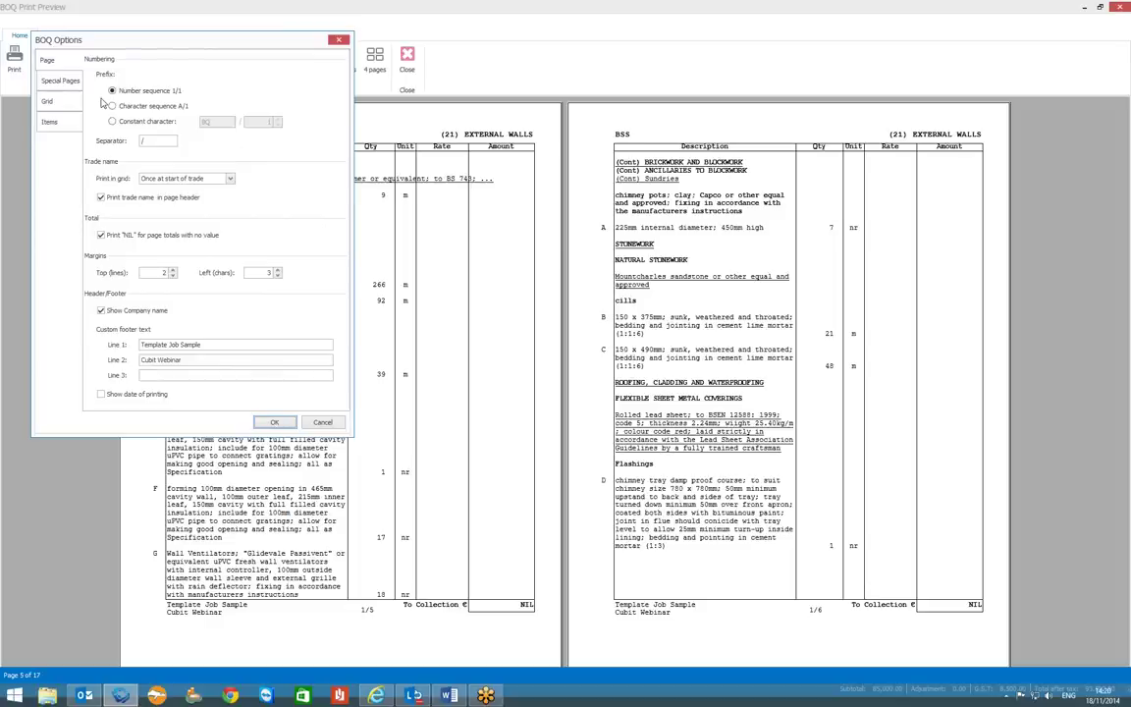
left_click(54, 79)
left_click(59, 101)
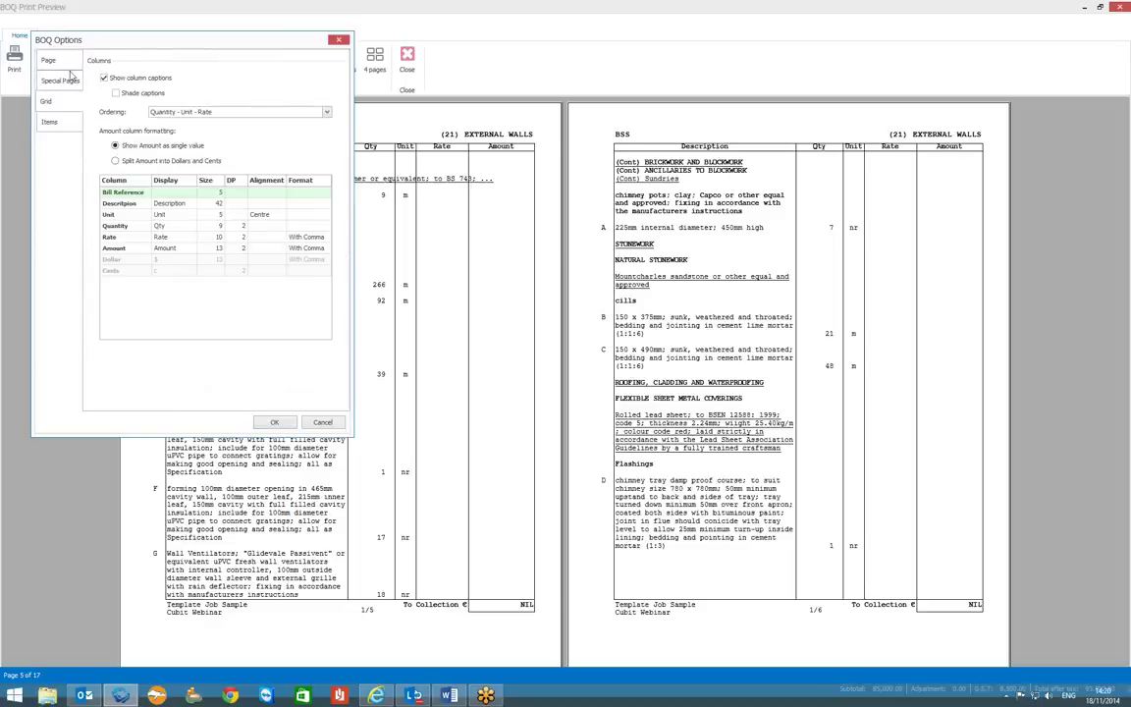
left_click(61, 80)
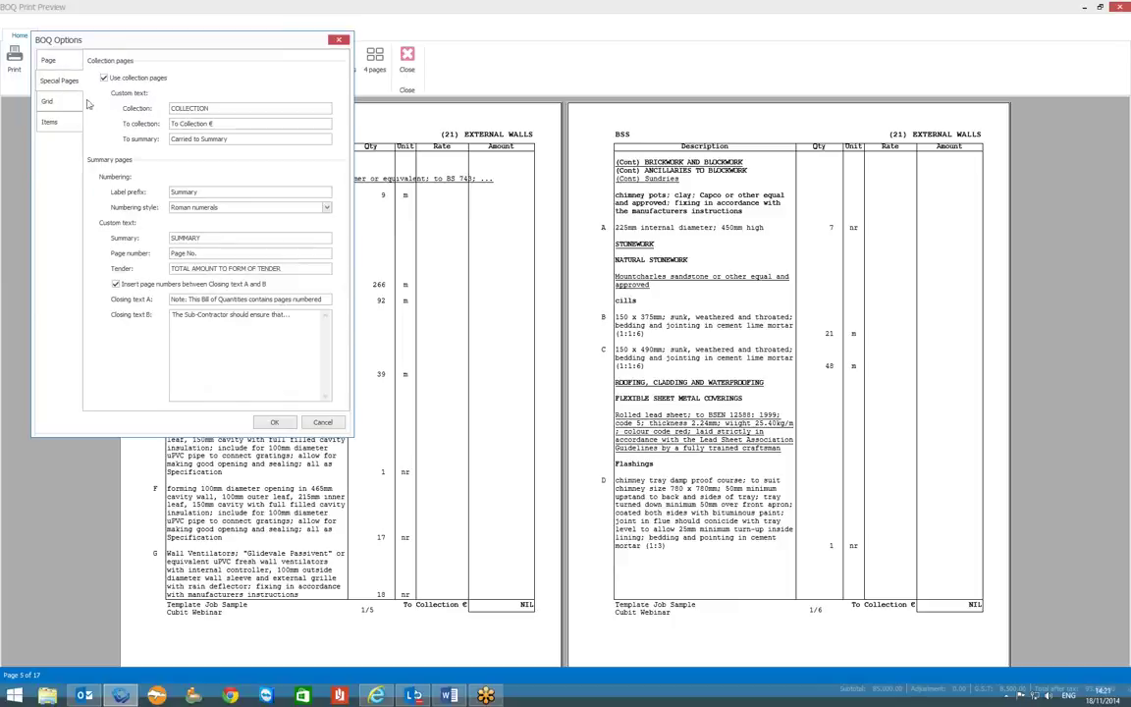
left_click(66, 94)
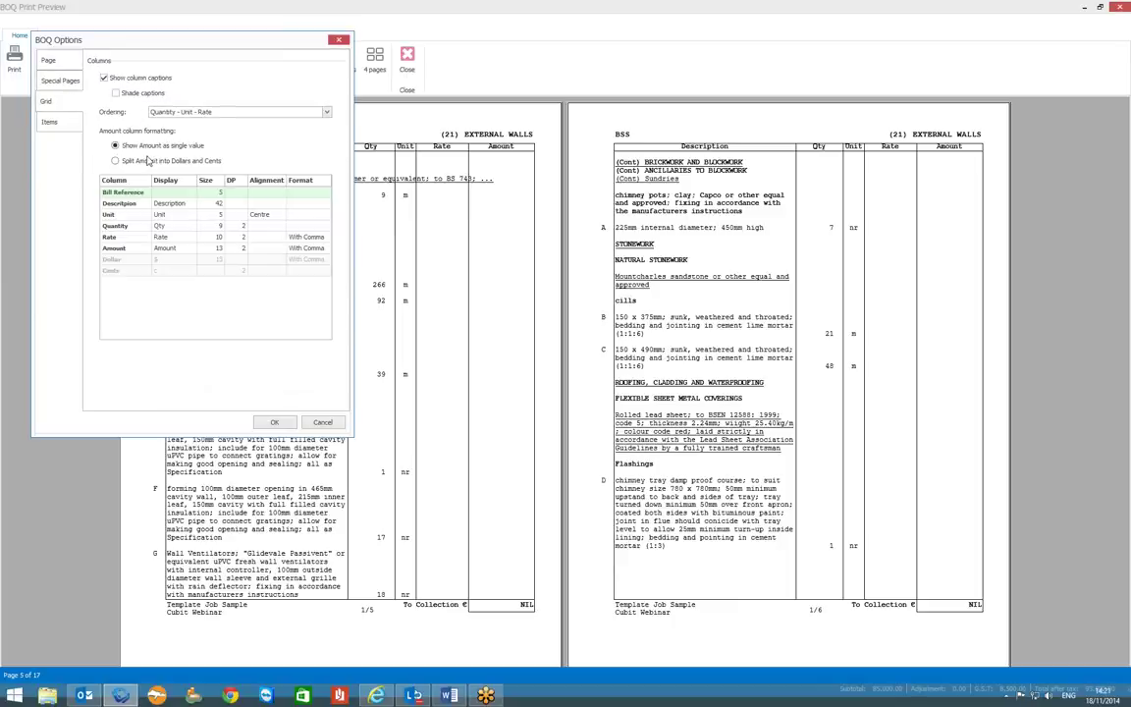
- Set line 3 of the BOQ report's custom footer text to "Nov 18th" and apply the options
left_click(65, 64)
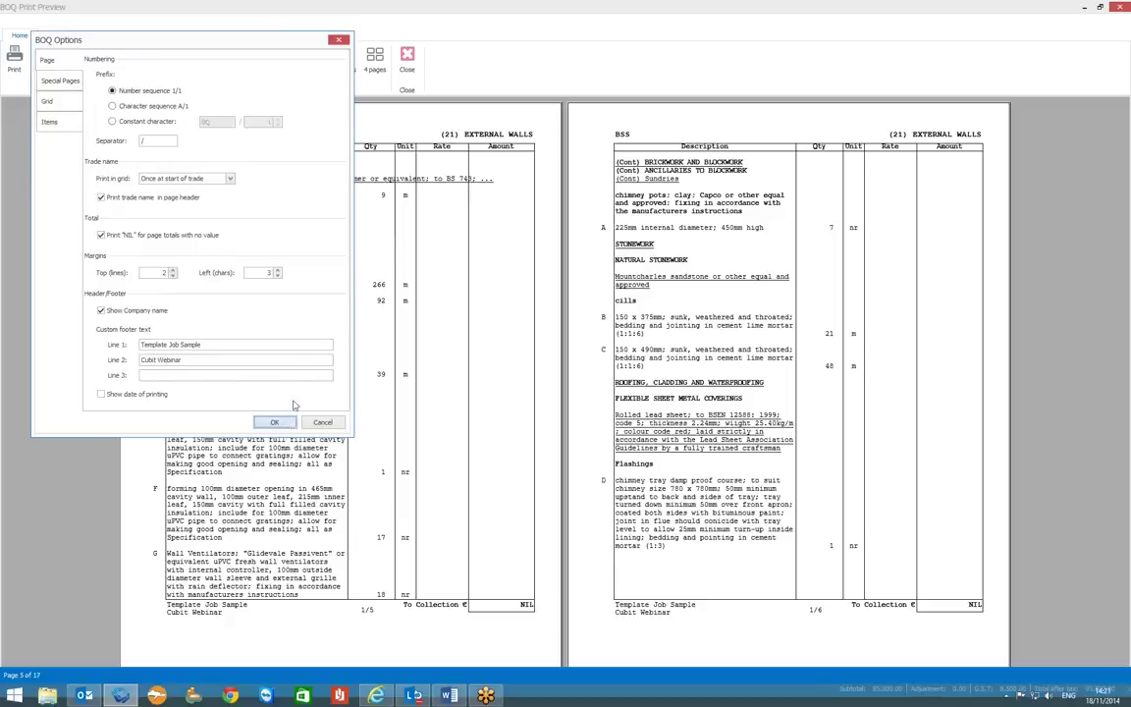
left_click(223, 377)
type("Nov 18th")
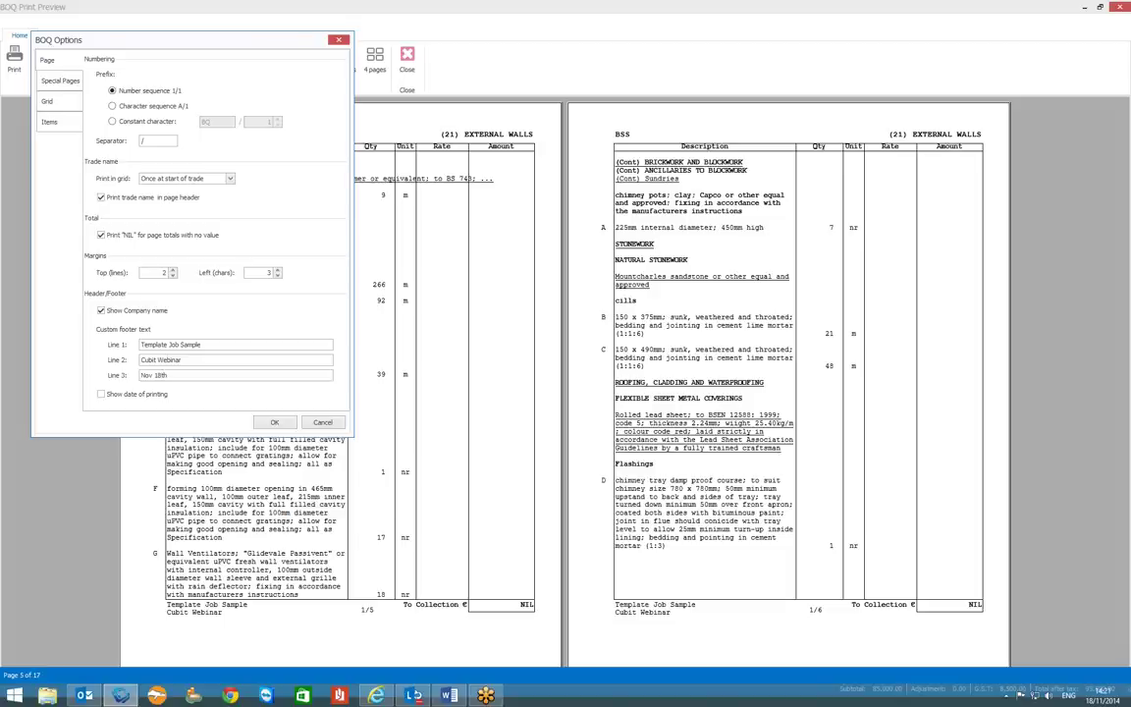
left_click(271, 423)
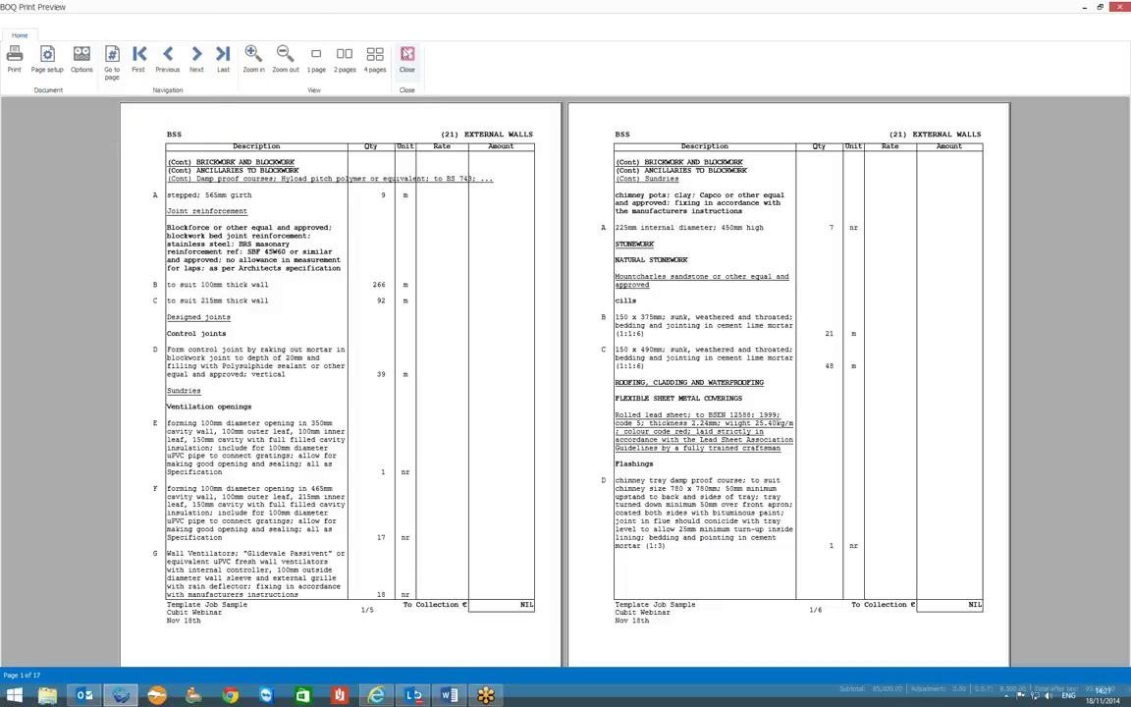
- Close the BOQ print preview and switch to the WebinarIntro.docx document in Word
left_click(407, 54)
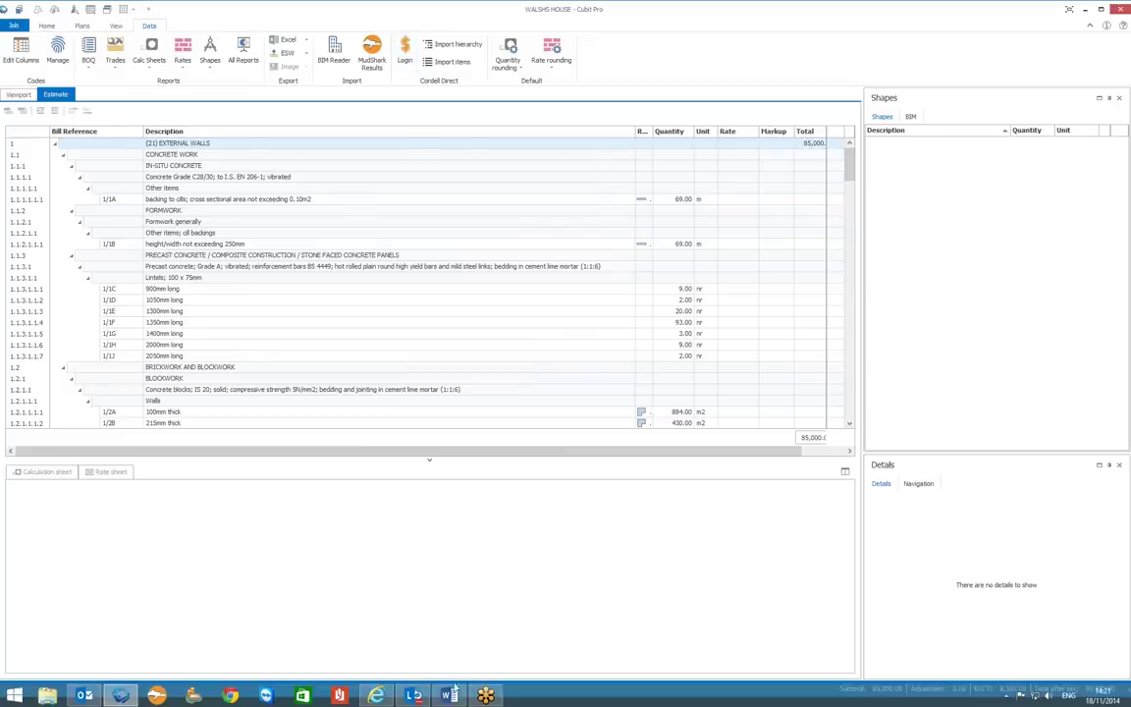
left_click(450, 695)
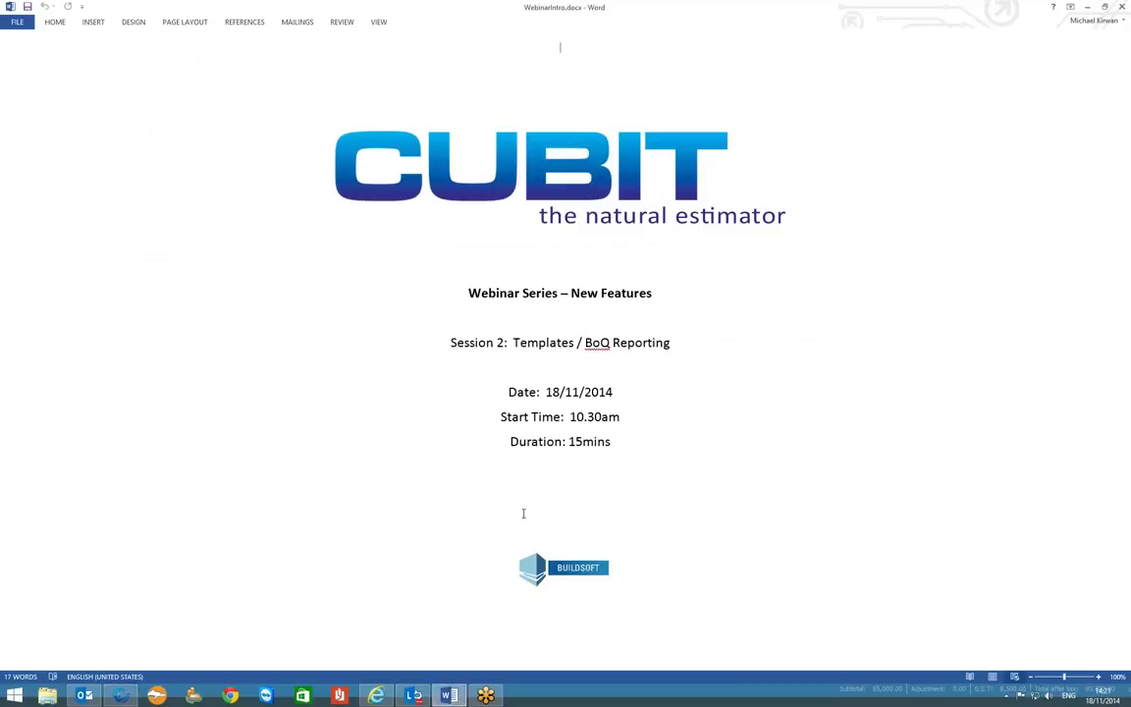